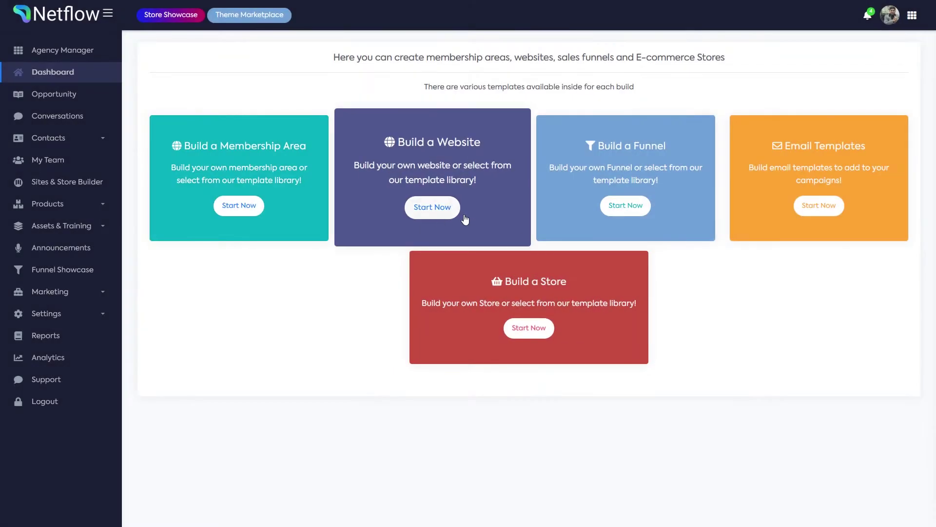
Create a new funnel named "Funnel sample" and open it from the funnel list.
click(628, 213)
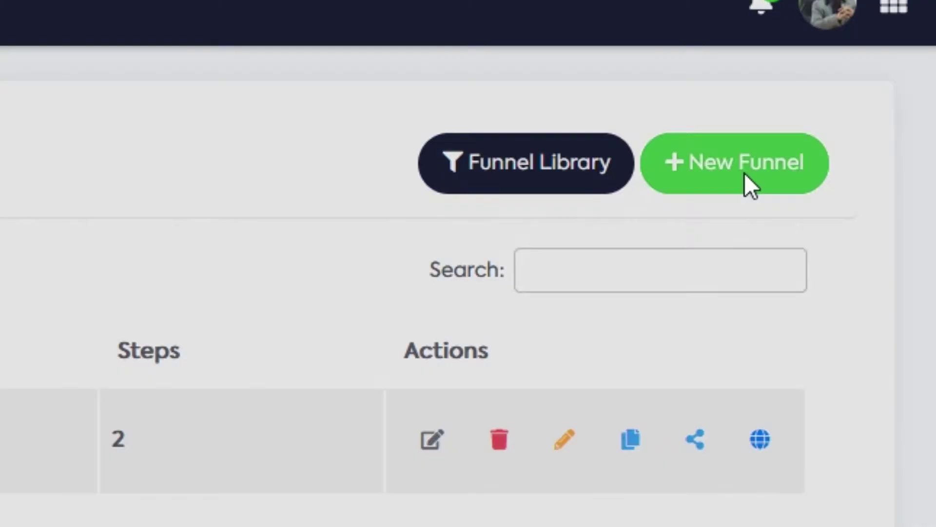
click(744, 173)
click(380, 157)
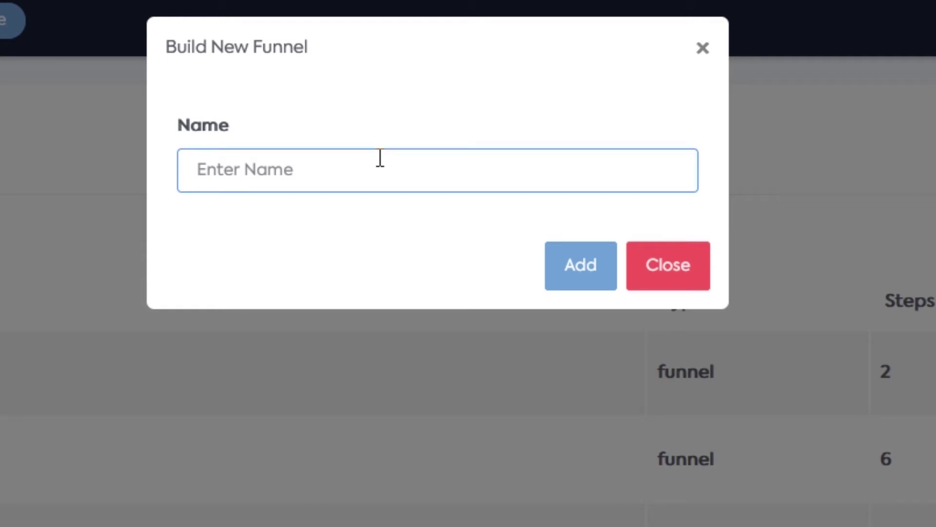
text(Funnel template)
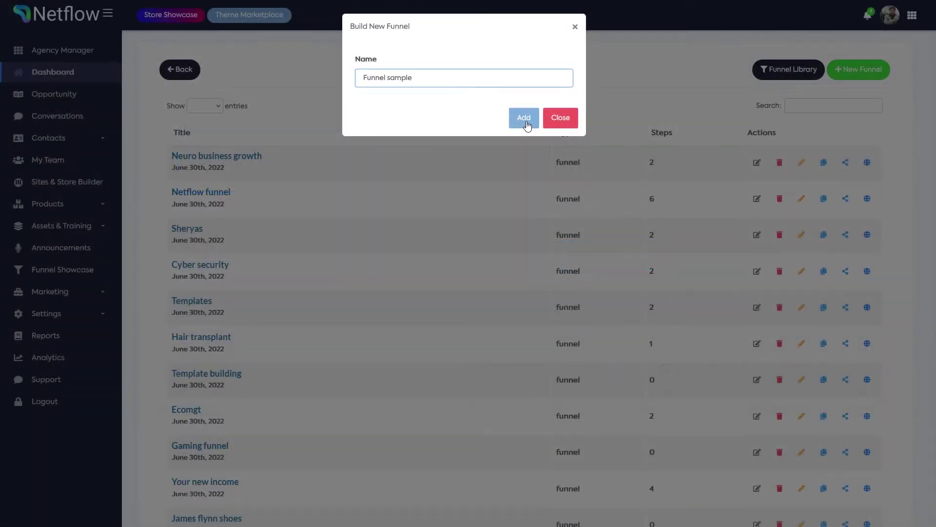
click(580, 265)
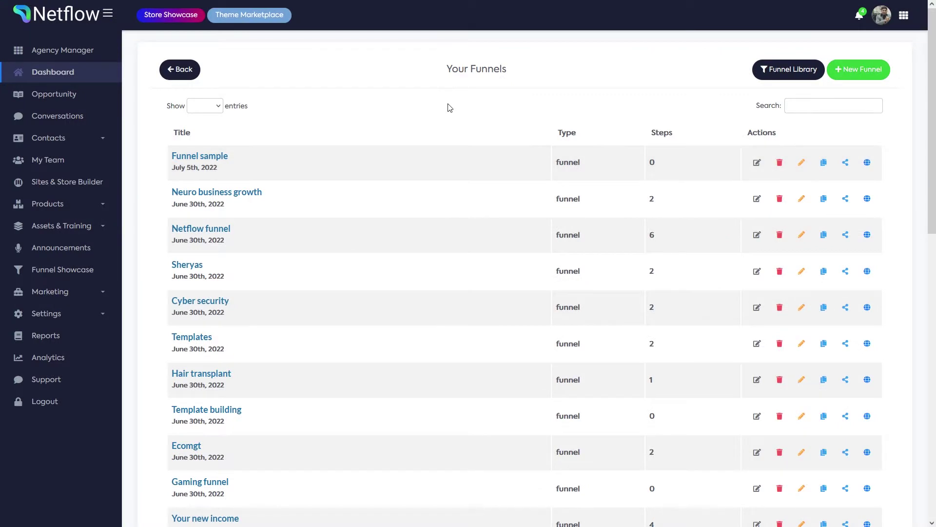
click(220, 157)
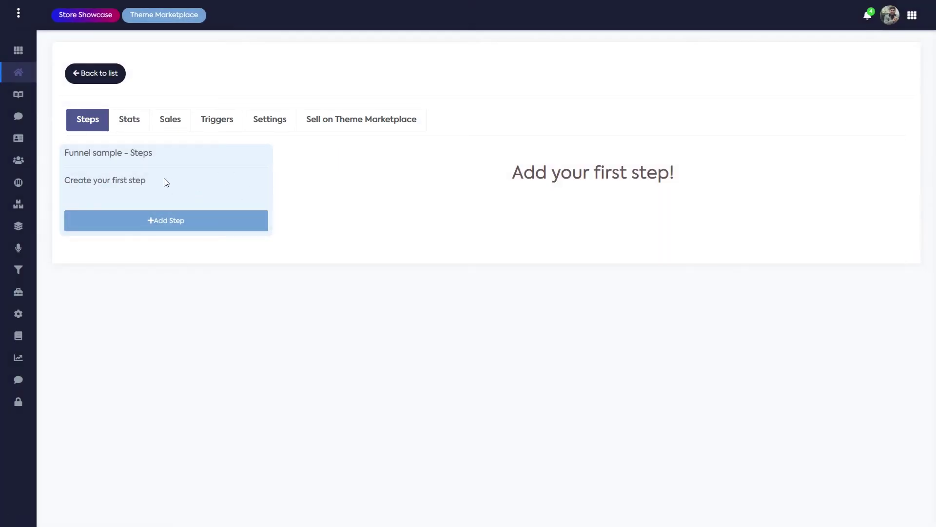
Review the funnel's statistics, sales, triggers, settings and theme marketplace selling options, including the sell form, without submitting anything.
click(135, 126)
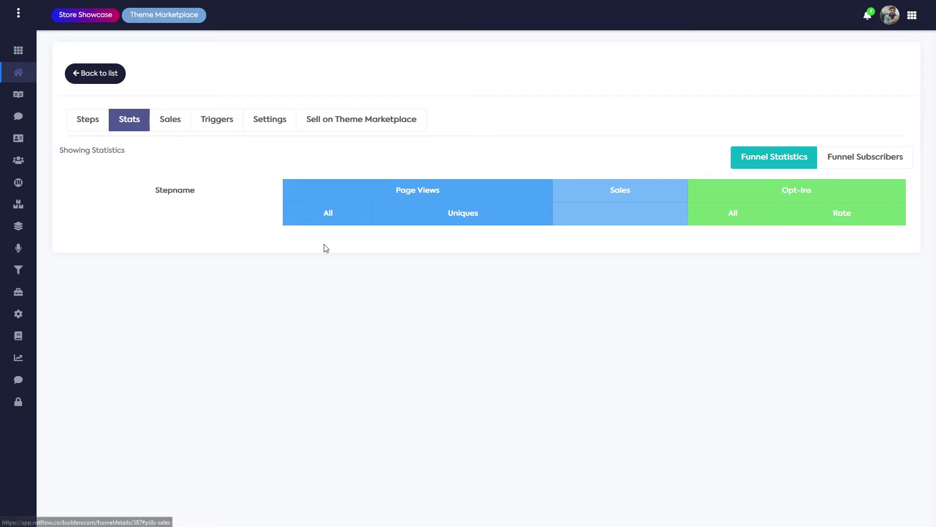
click(167, 128)
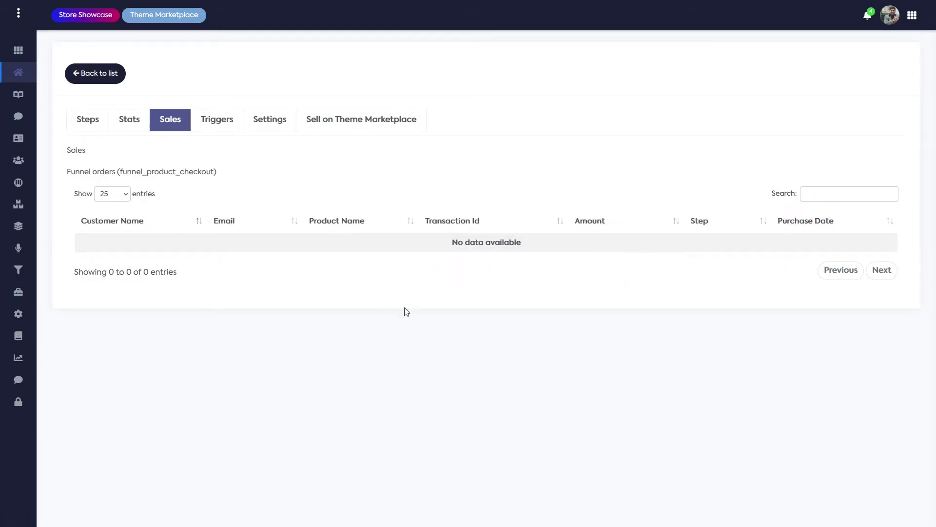
click(218, 123)
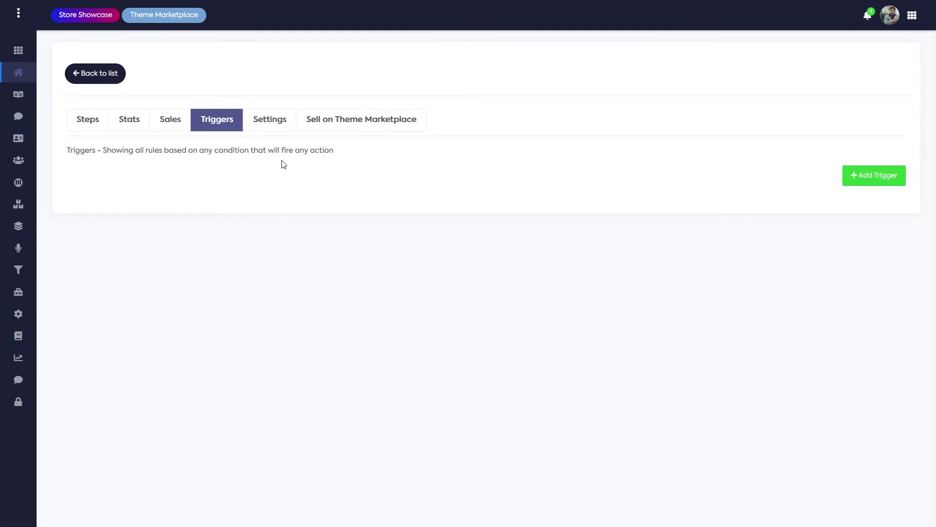
click(269, 128)
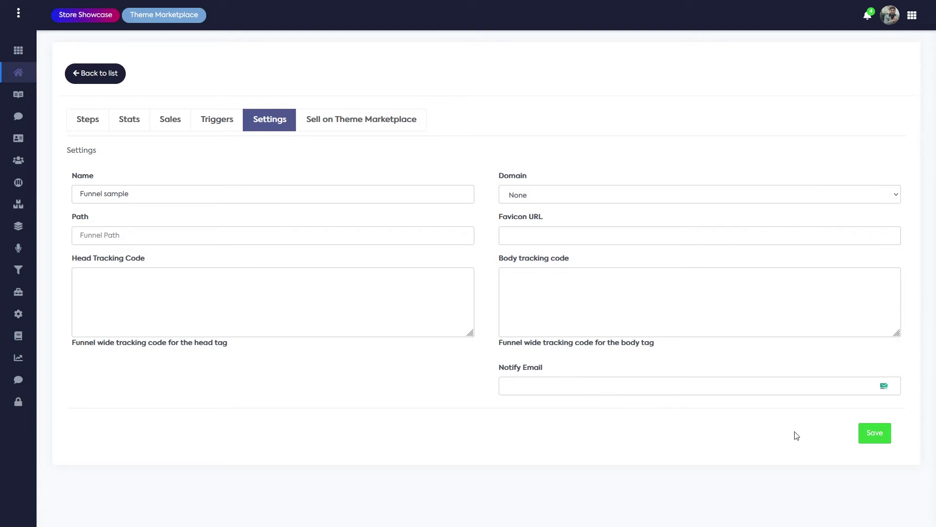
click(331, 124)
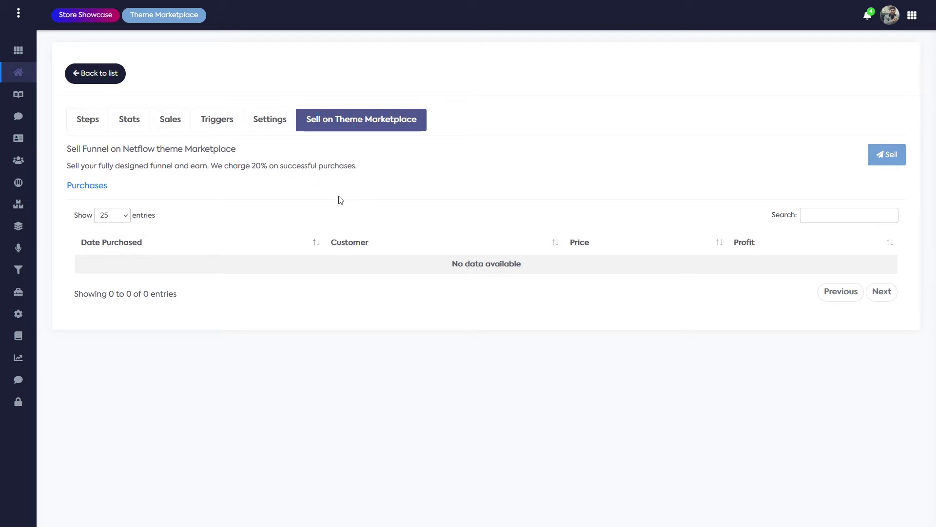
click(898, 155)
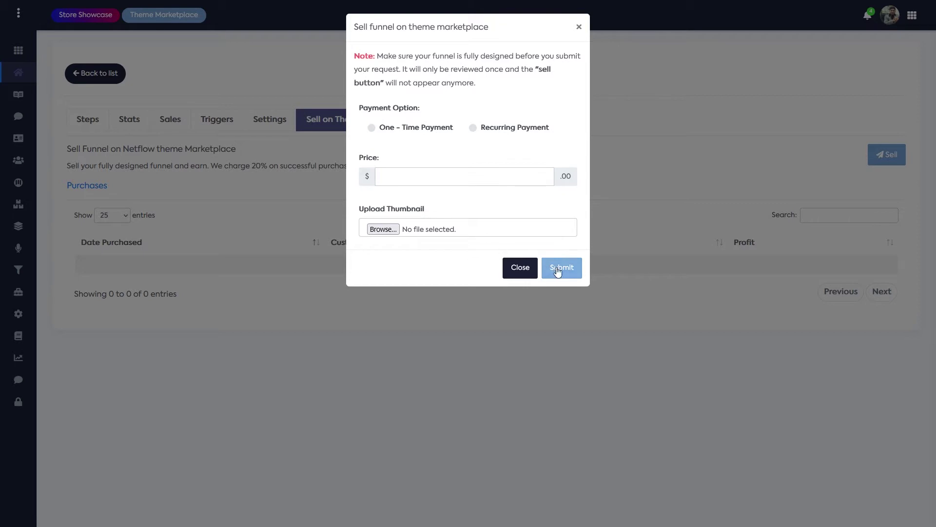
click(520, 269)
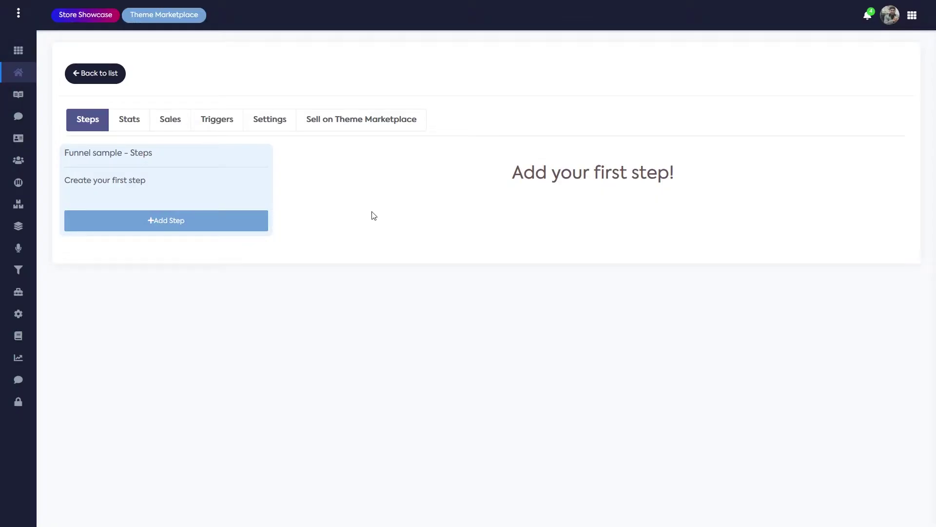
Start adding the funnel's first step, browsing the Networking landing-page templates and the Email Opt-in templates.
click(168, 224)
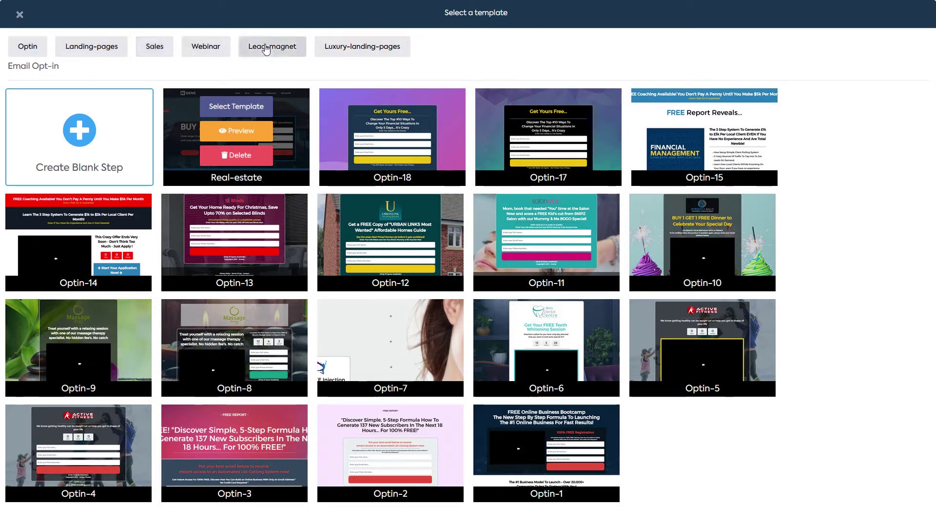
click(91, 49)
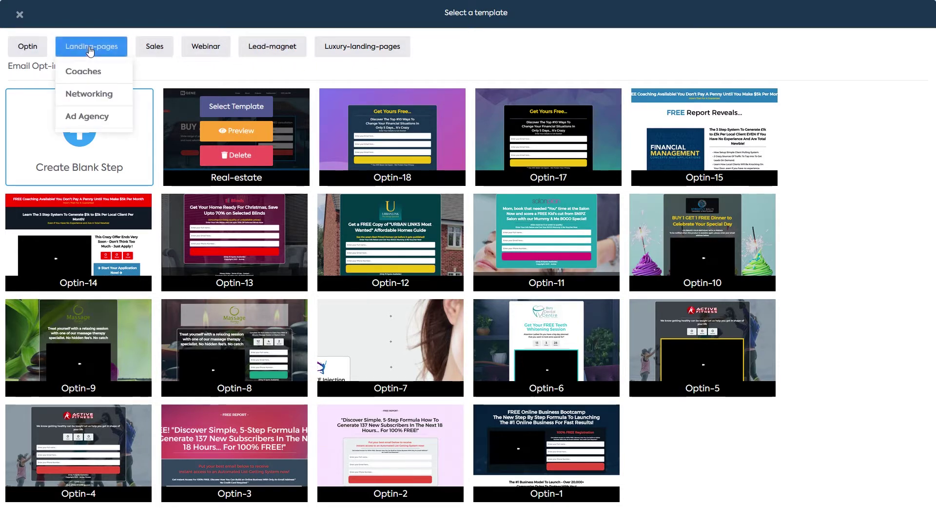
click(89, 93)
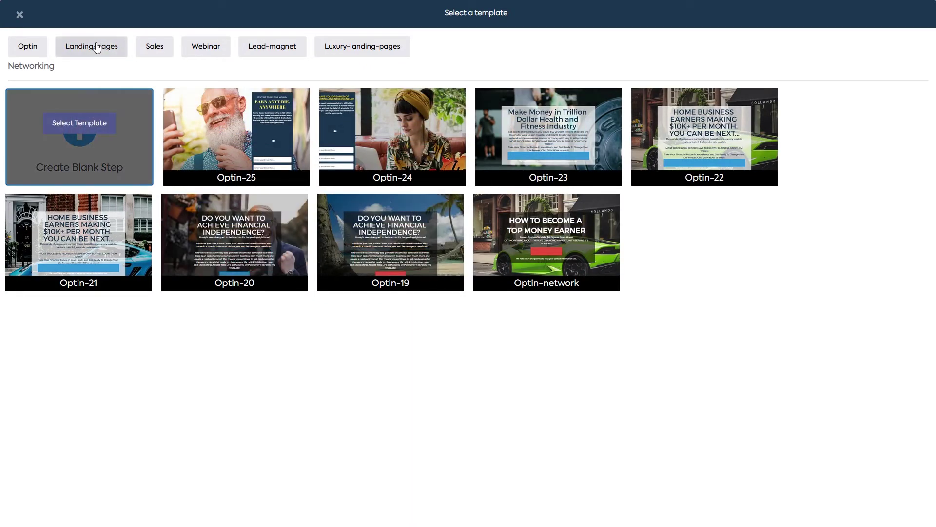
click(28, 49)
click(38, 74)
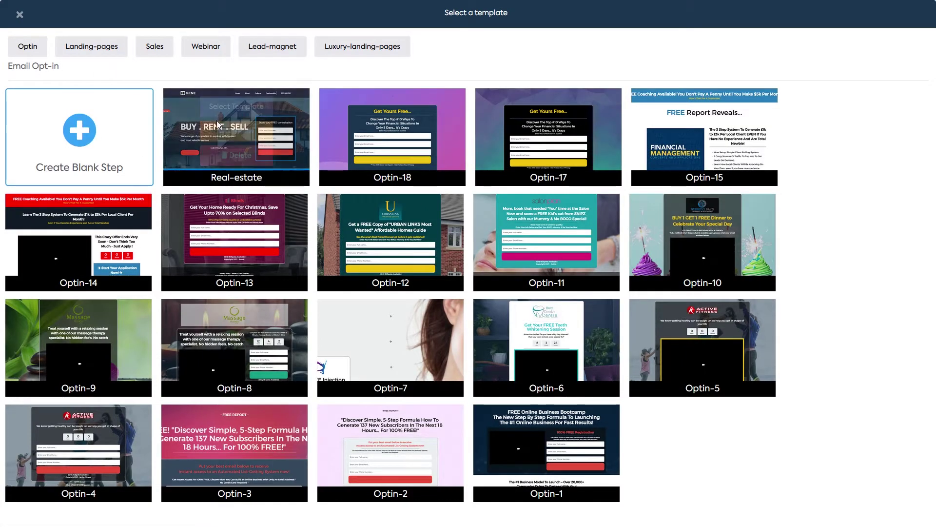
mouse_move(76, 140)
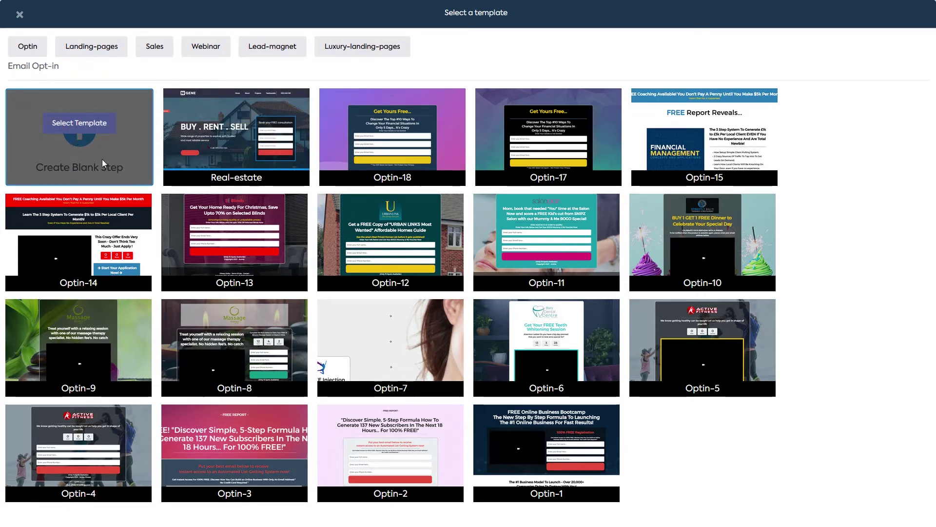
Preview the Real-estate template's page from its hero section through the property search process section.
mouse_move(238, 139)
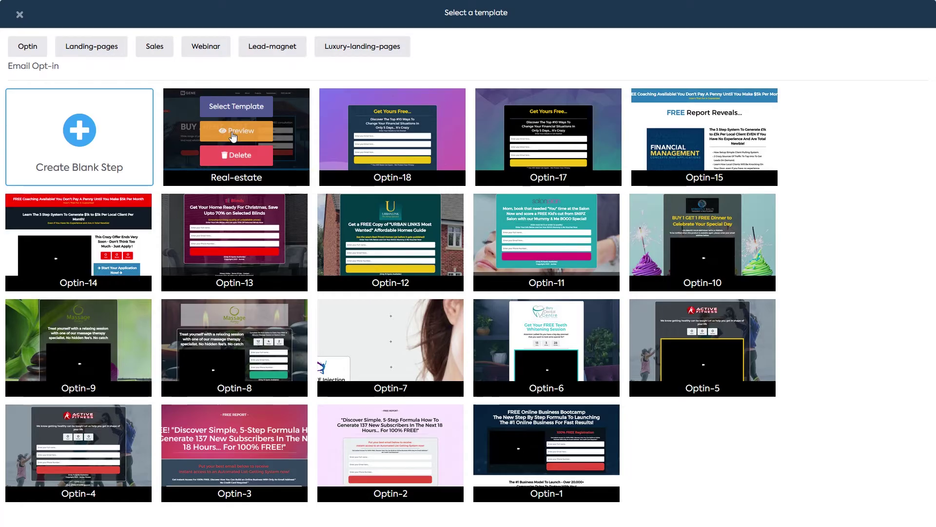
click(232, 133)
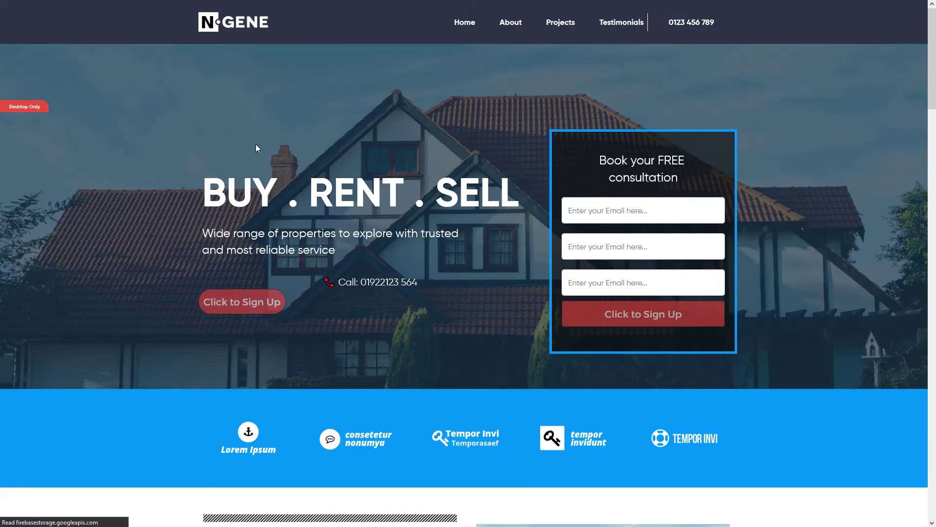
scroll(444, 136, down, 4)
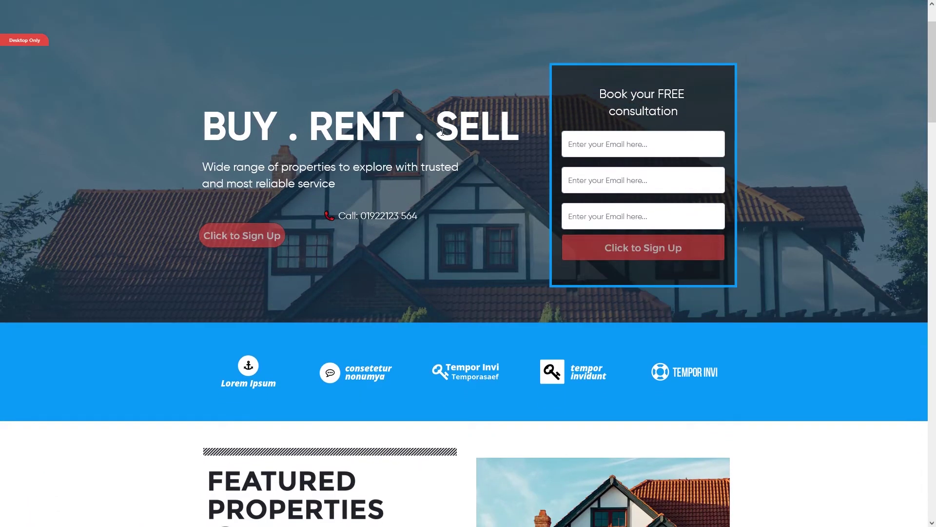
scroll(441, 139, down, 10)
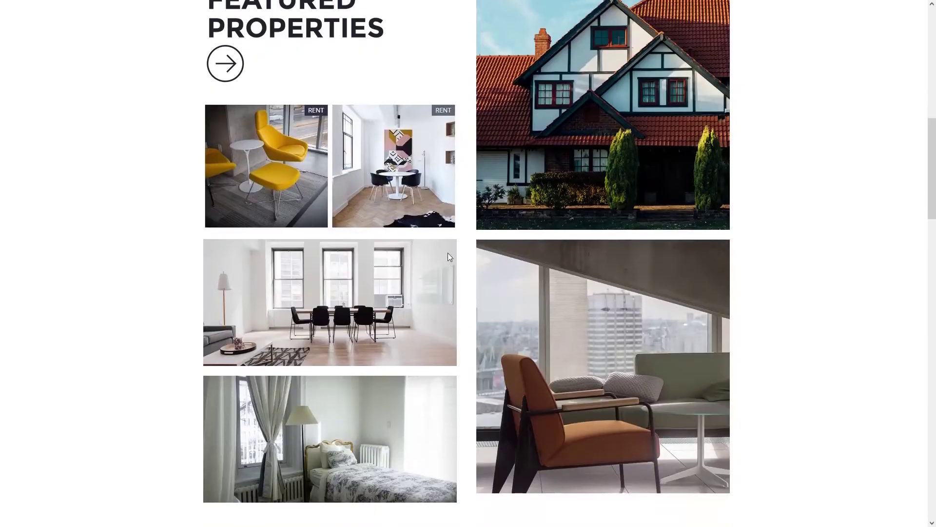
scroll(461, 275, down, 6)
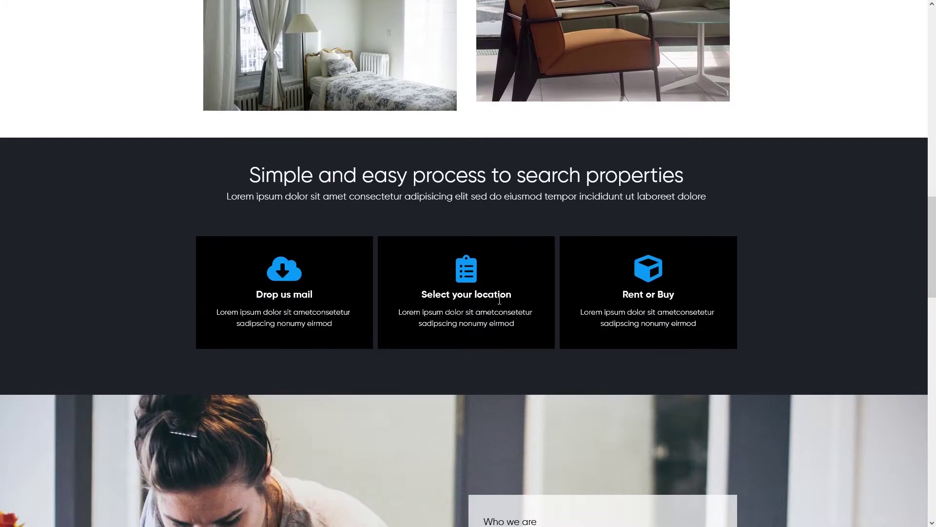
scroll(435, 138, up, 20)
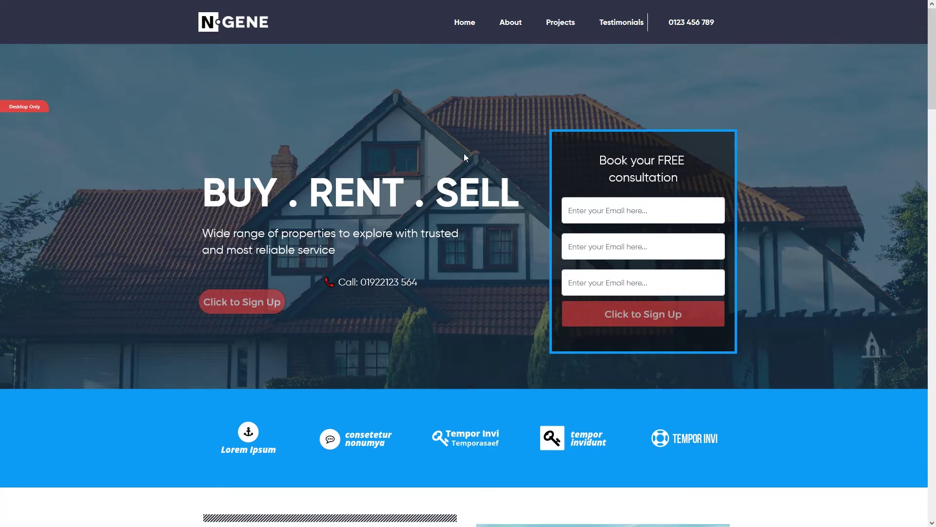
key(Escape)
Create the funnel step from the Real-estate template with the name "Home".
mouse_move(246, 113)
click(246, 110)
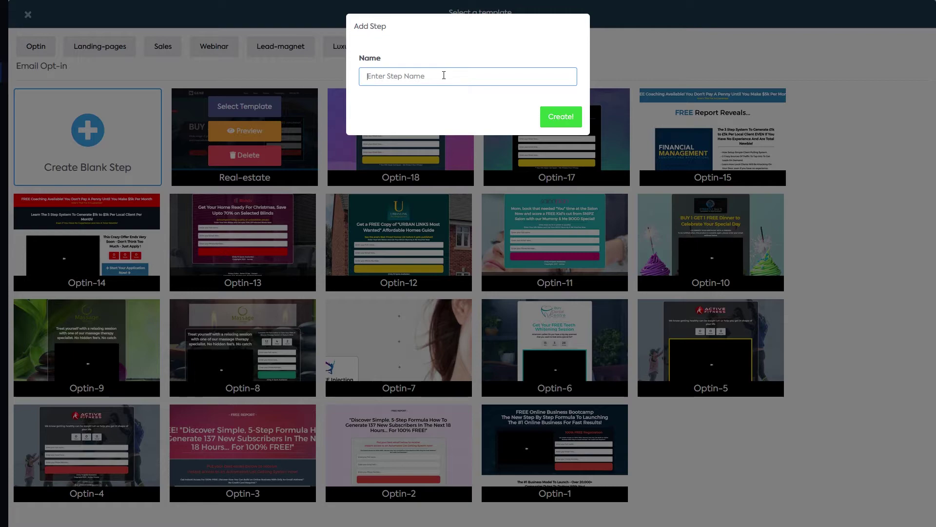
text(Home)
click(560, 117)
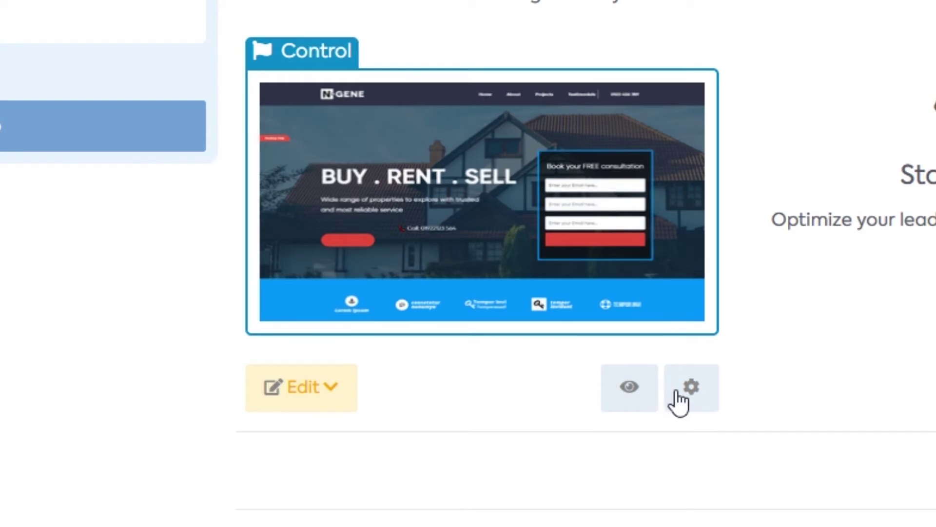
View the Home step's rename option without changing the name, and open its page for editing in the same page.
click(464, 344)
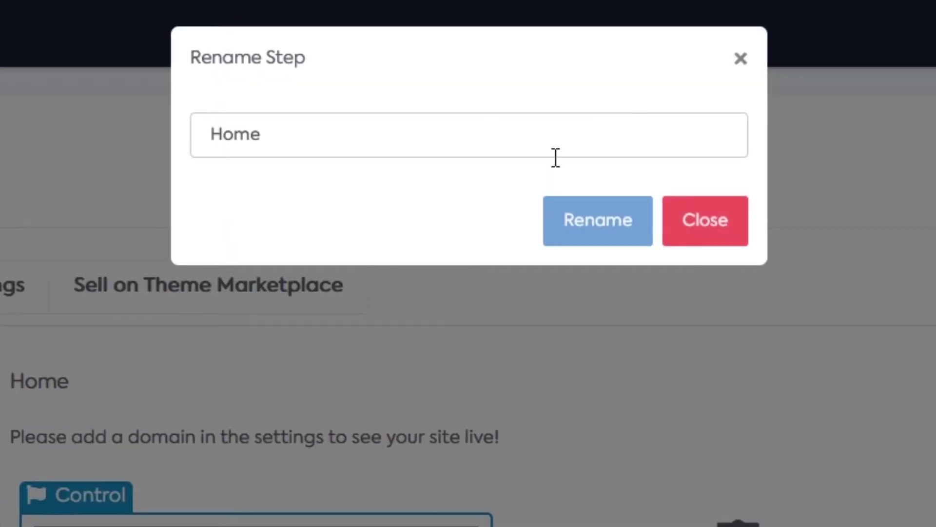
click(739, 61)
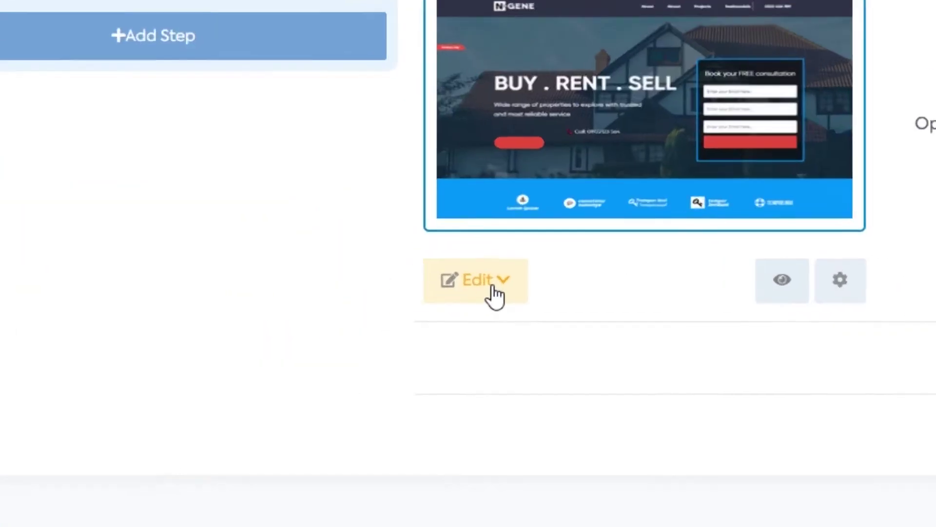
click(492, 292)
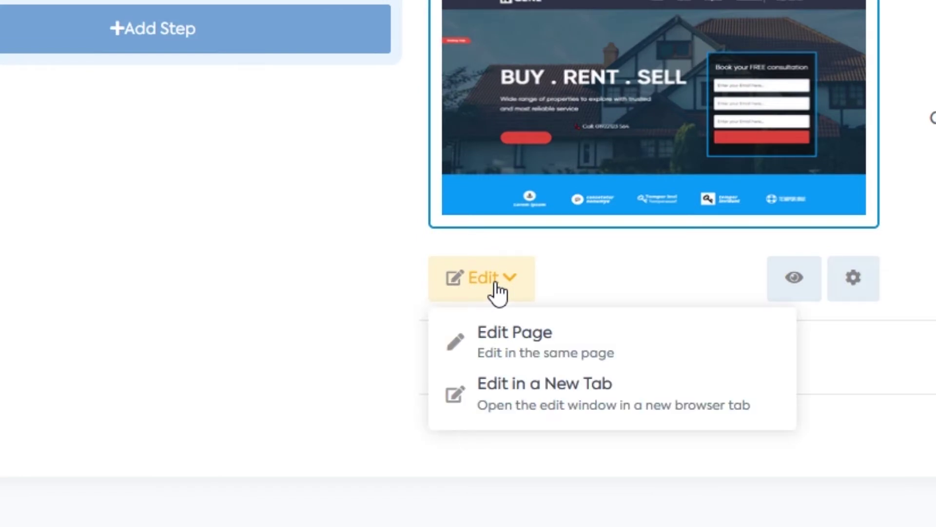
click(551, 349)
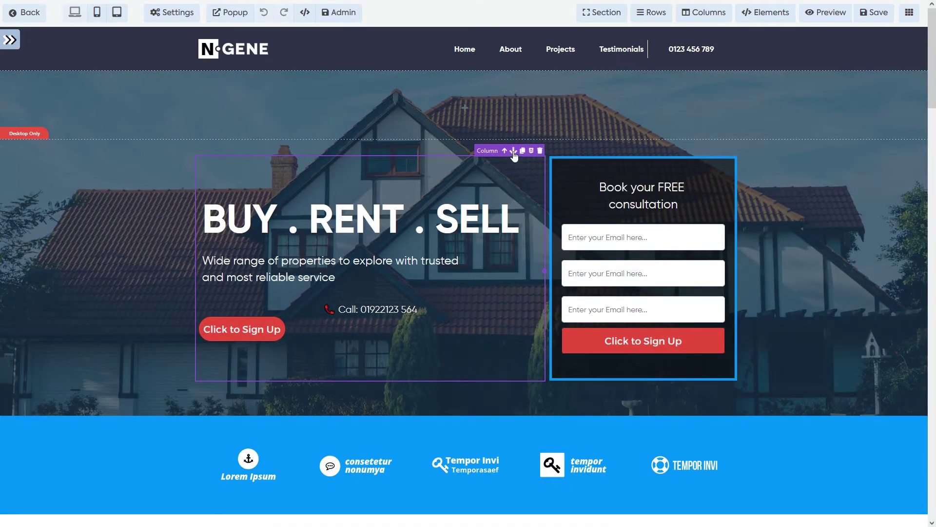
Try reordering the hero section's columns and cloning its "BUY . RENT . SELL" header, and undo the last change.
click(513, 151)
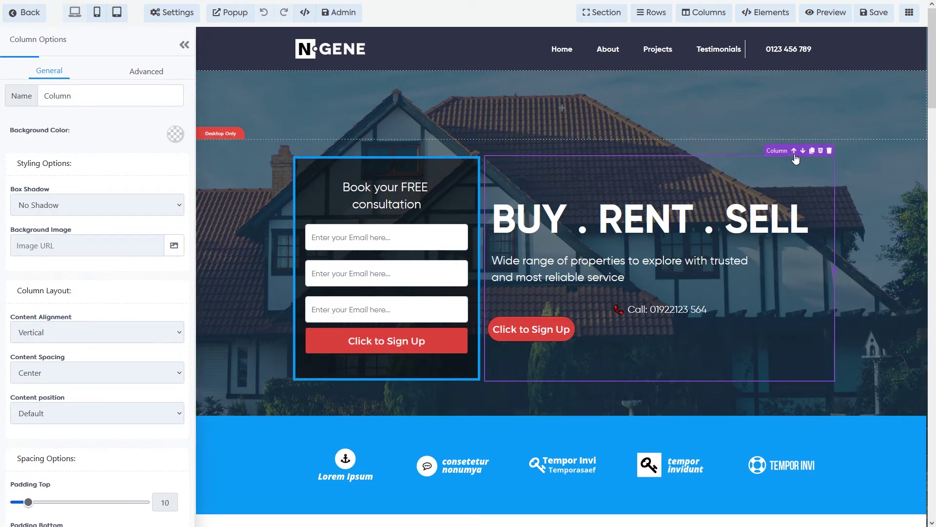
click(794, 150)
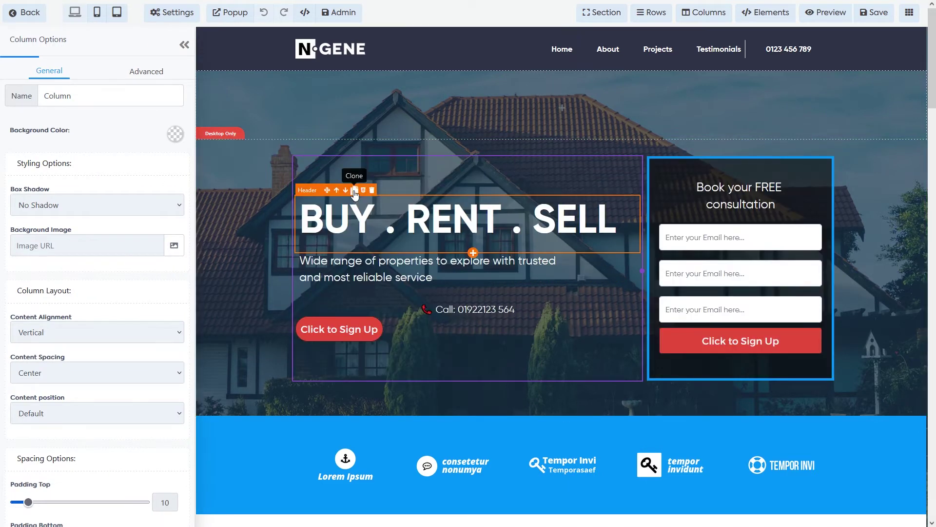
click(354, 190)
click(554, 155)
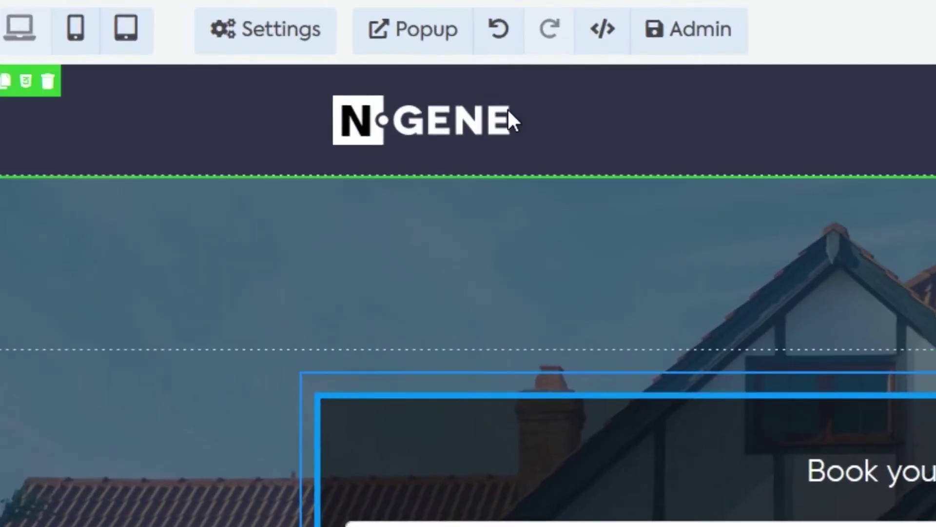
click(505, 44)
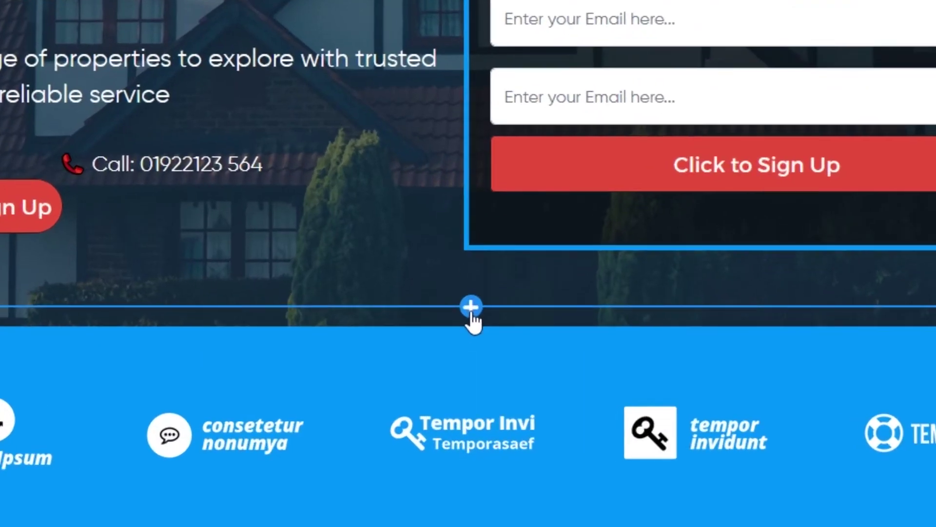
Add a 1 Column Row to the hero section below the headline and consultation form.
click(471, 309)
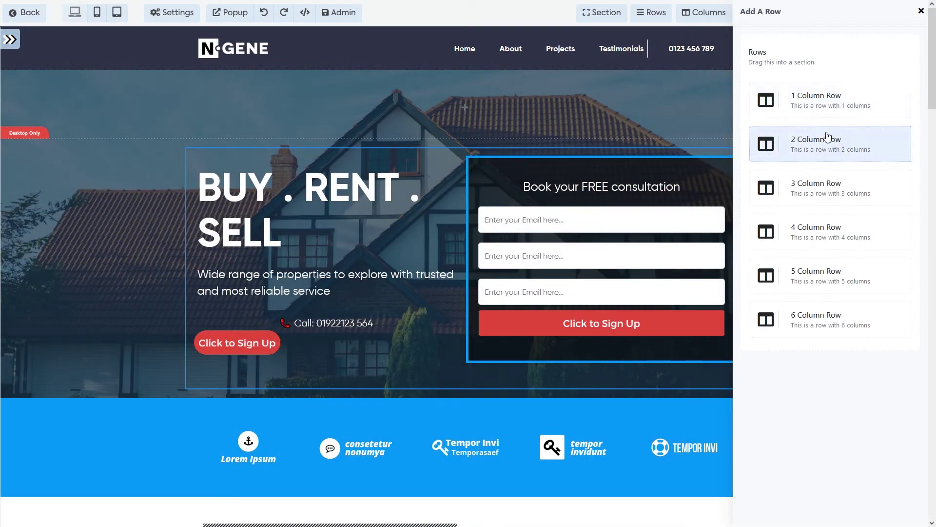
drag(808, 103, 570, 311)
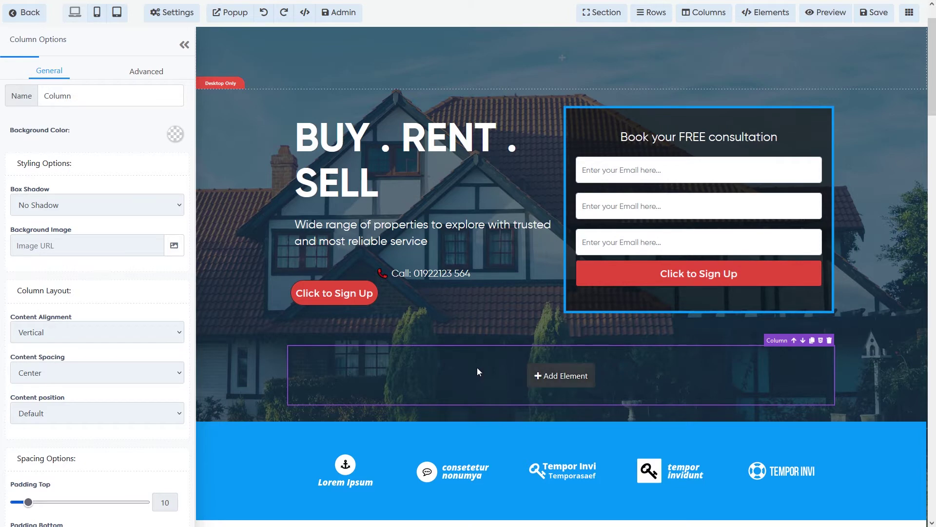
Browse the elements available for the empty column, from media, buttons and forms through to the custom ones.
scroll(487, 380, down, 1)
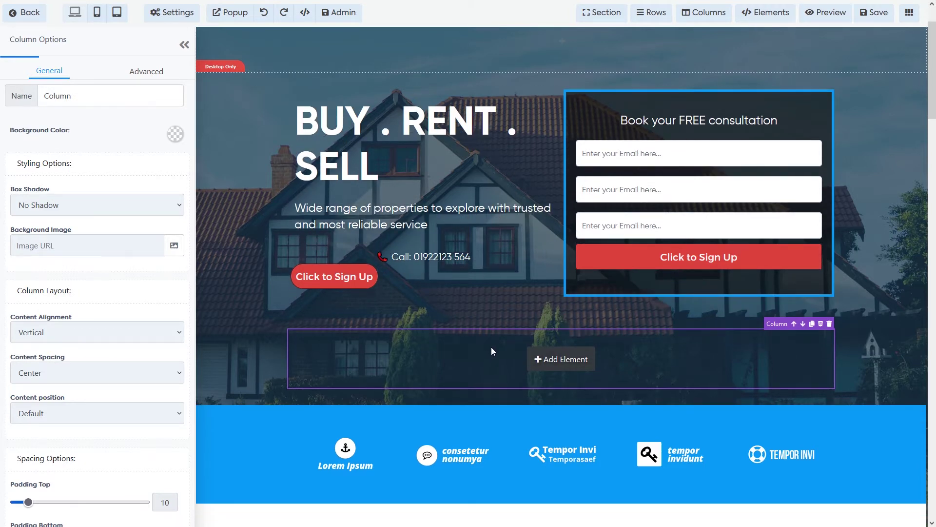
scroll(460, 341, down, 1)
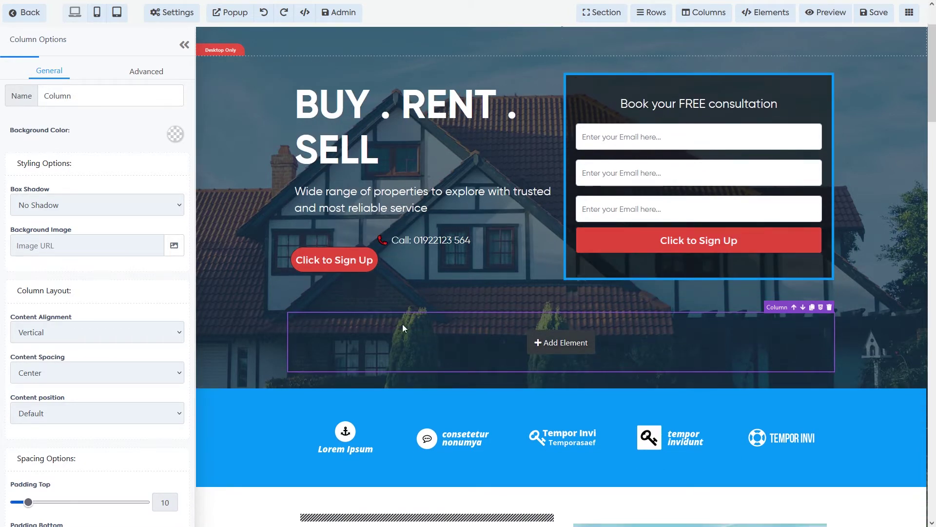
click(562, 343)
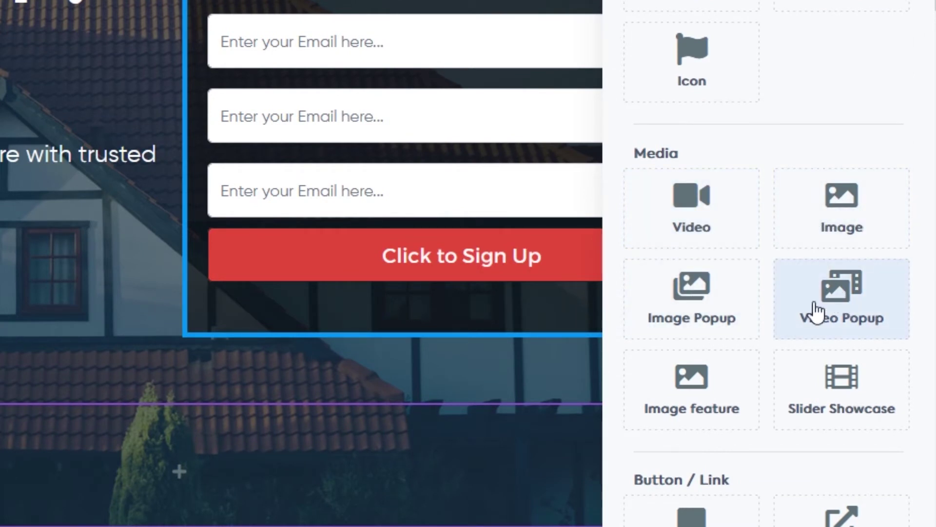
scroll(765, 267, down, 2)
scroll(769, 274, down, 3)
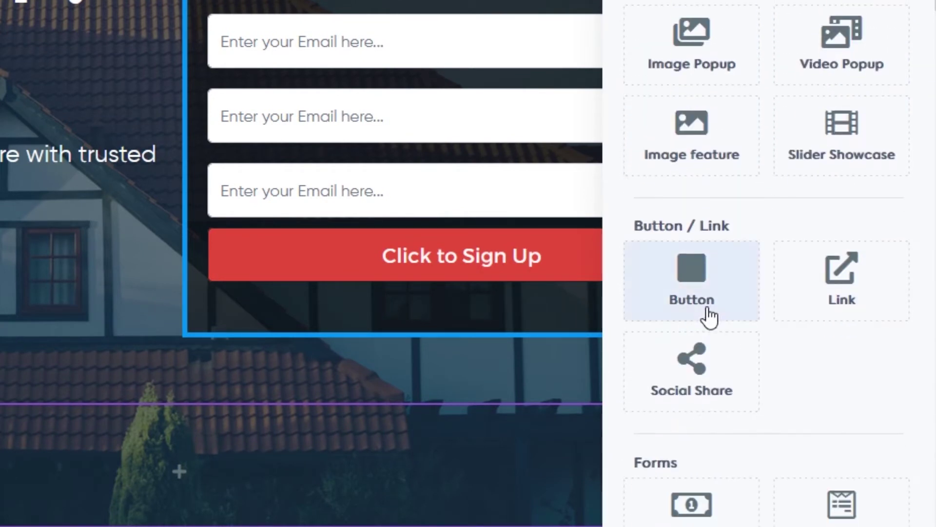
scroll(736, 339, down, 4)
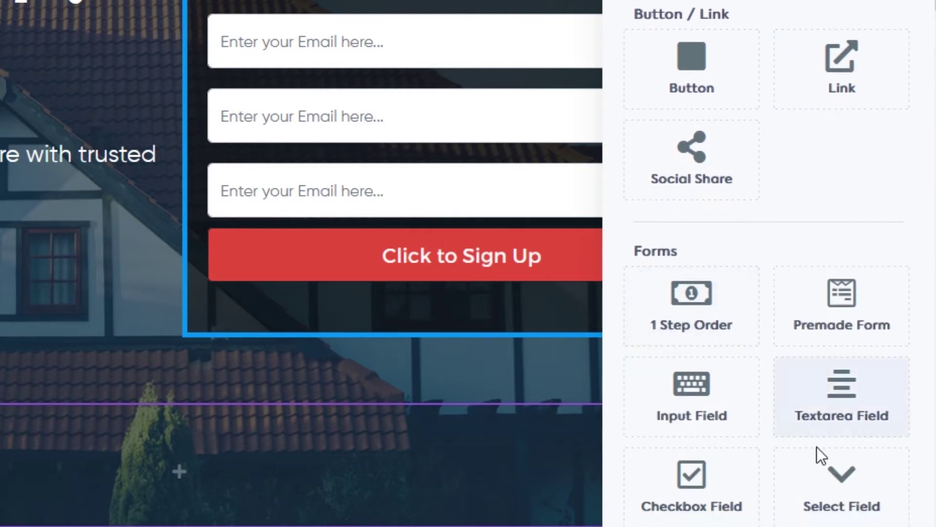
scroll(780, 449, down, 12)
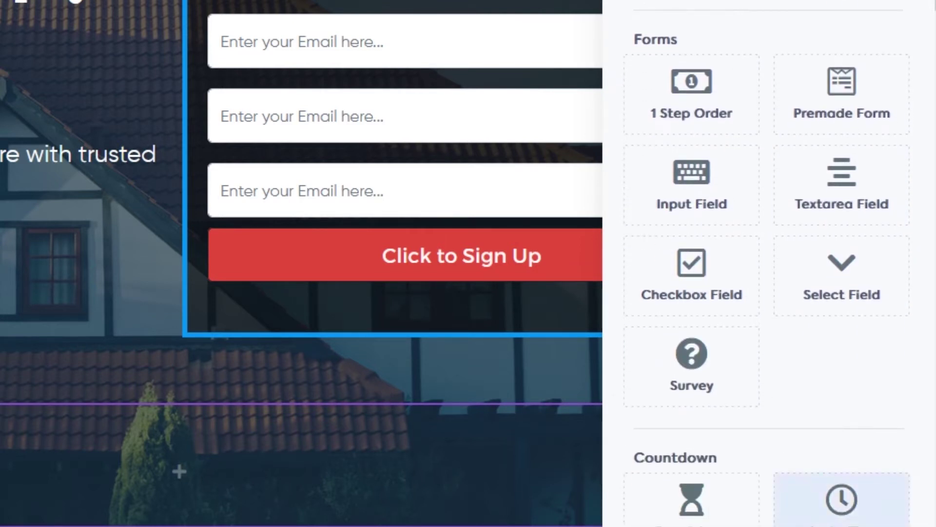
scroll(751, 390, down, 8)
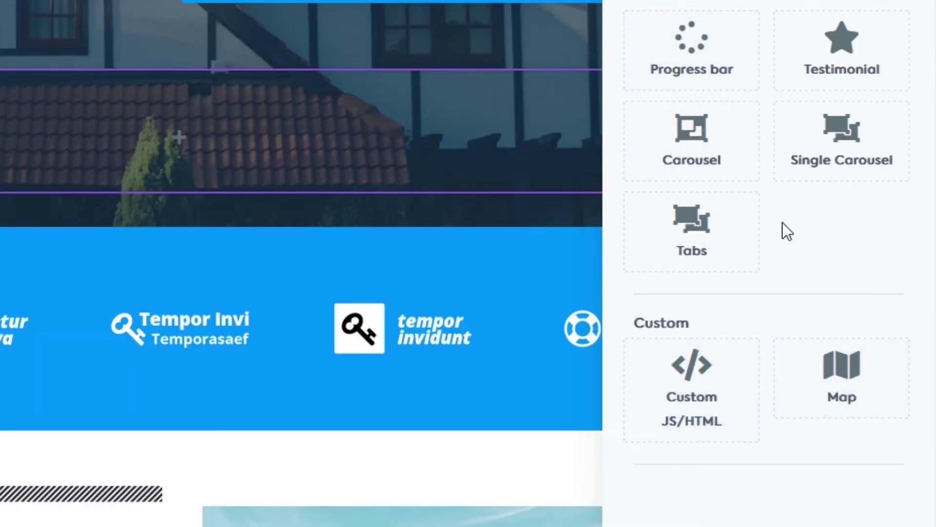
scroll(782, 225, up, 5)
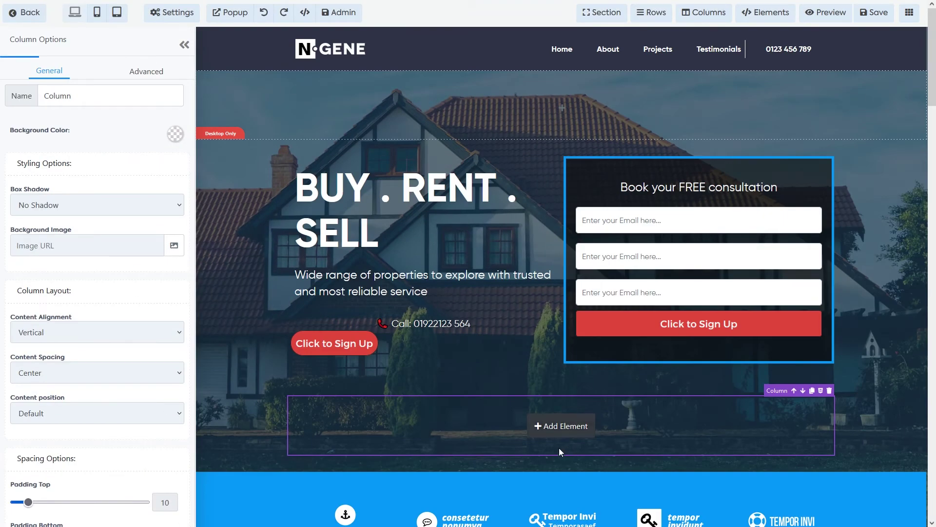
Try a 40% Drop Shadow on the empty column and reset it to No Shadow.
click(559, 448)
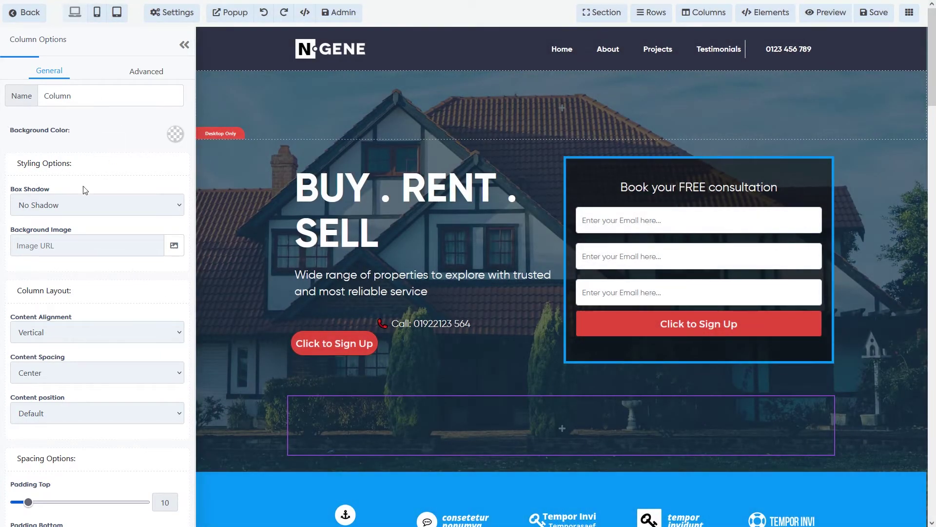
click(91, 205)
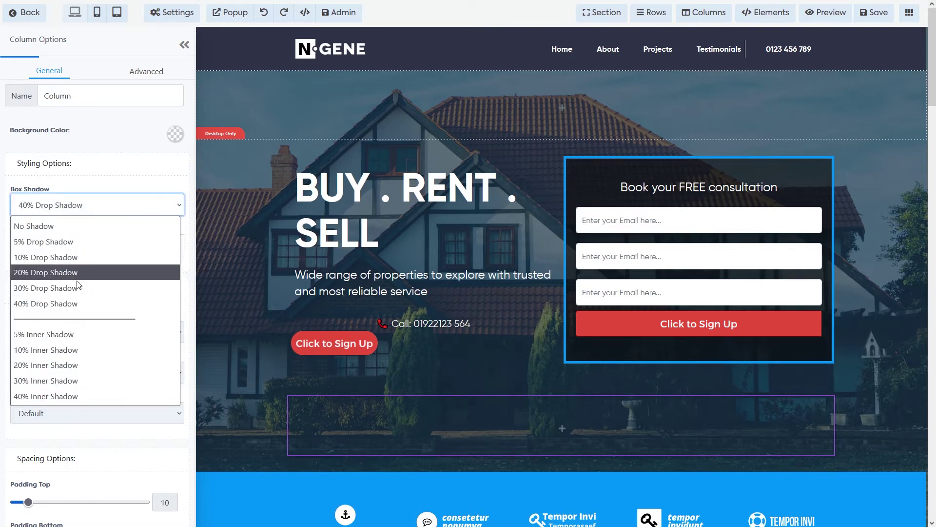
click(63, 308)
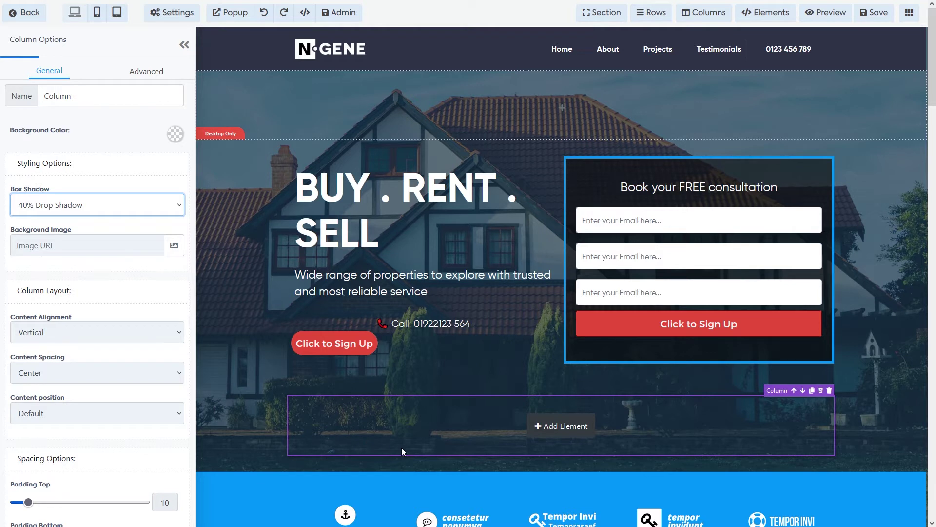
click(78, 211)
click(81, 223)
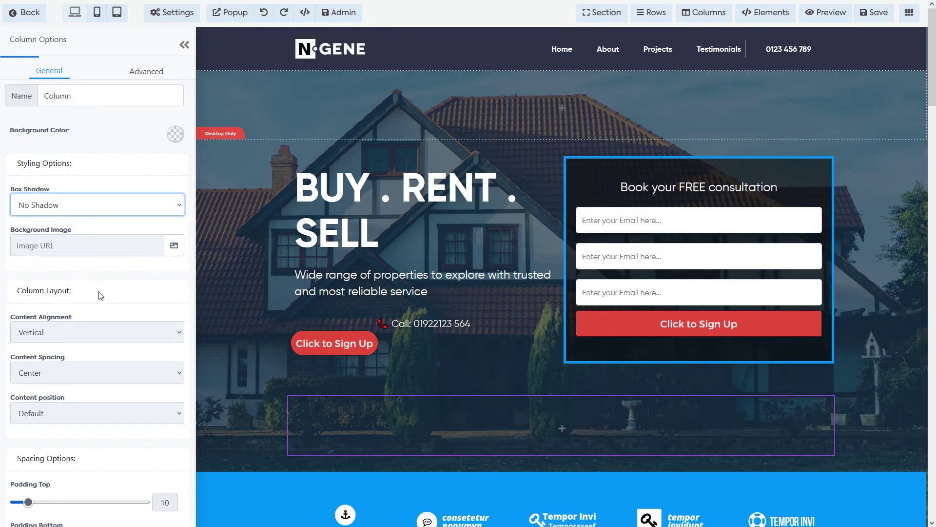
Examine the empty column's content layout, spacing, border, animation and visibility options, and its name field.
scroll(101, 295, down, 1)
click(107, 272)
click(107, 271)
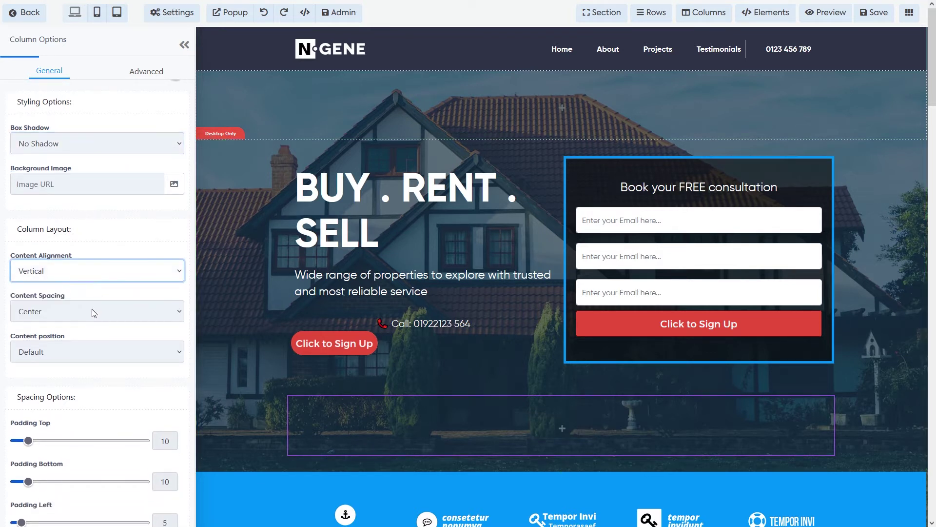
scroll(88, 317, down, 4)
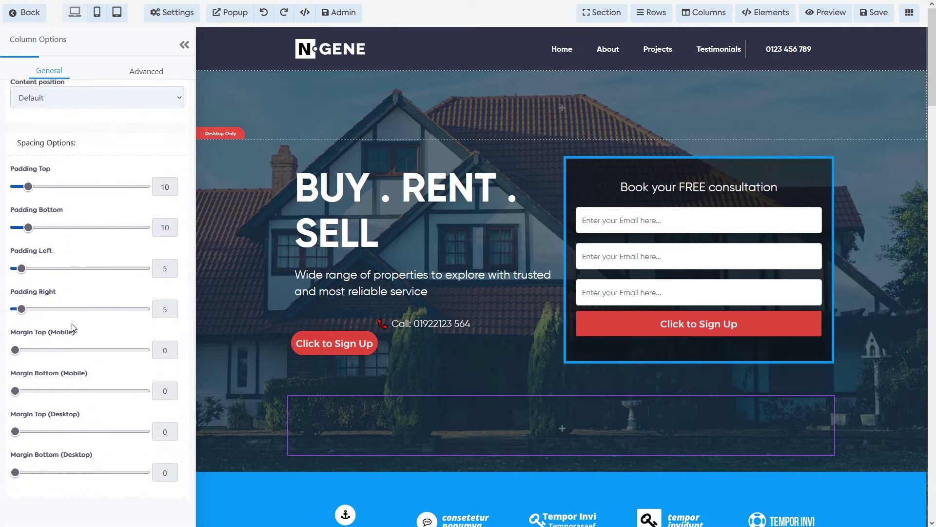
scroll(104, 303, up, 5)
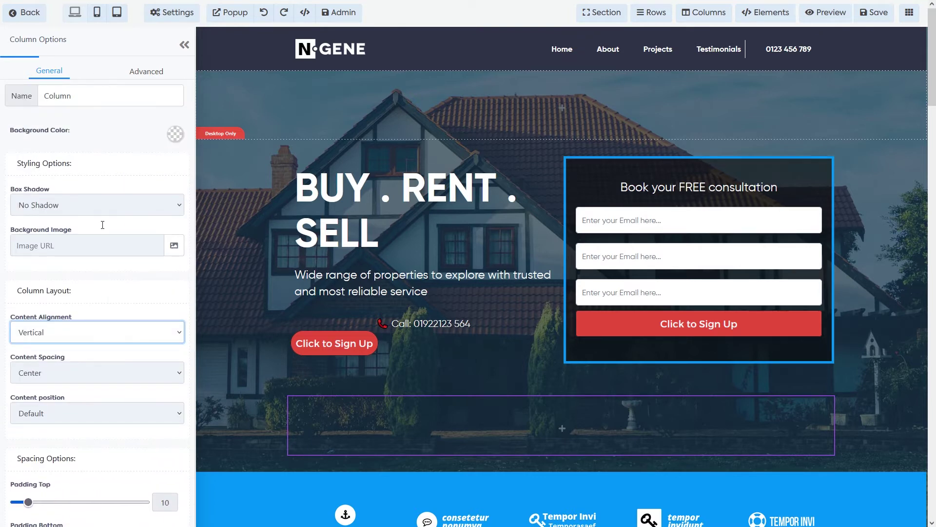
click(145, 71)
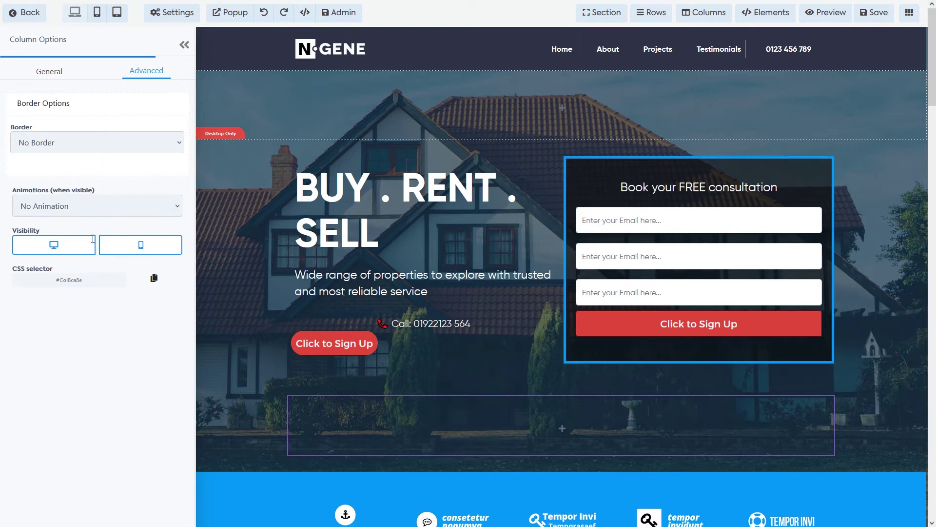
click(58, 73)
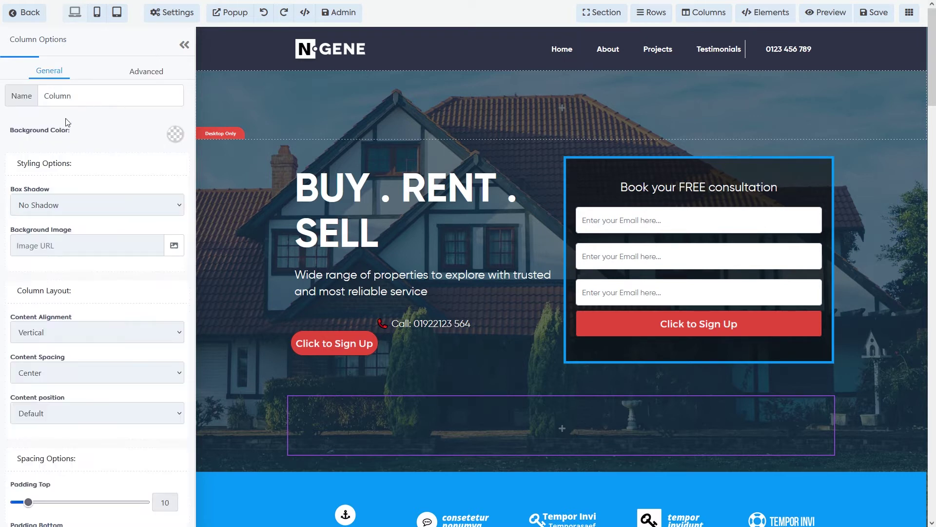
double_click(64, 95)
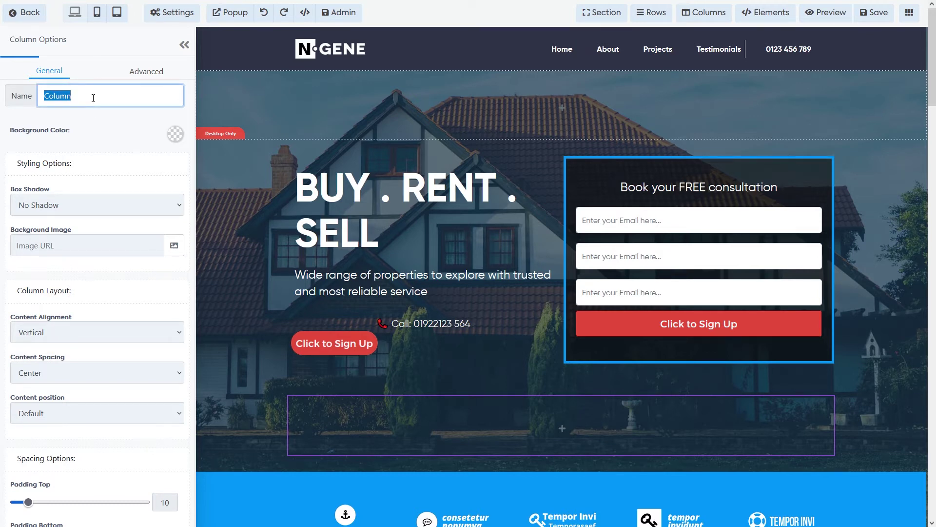
Collapse the column options and add a Video element to the empty column in the hero section.
click(184, 45)
click(469, 428)
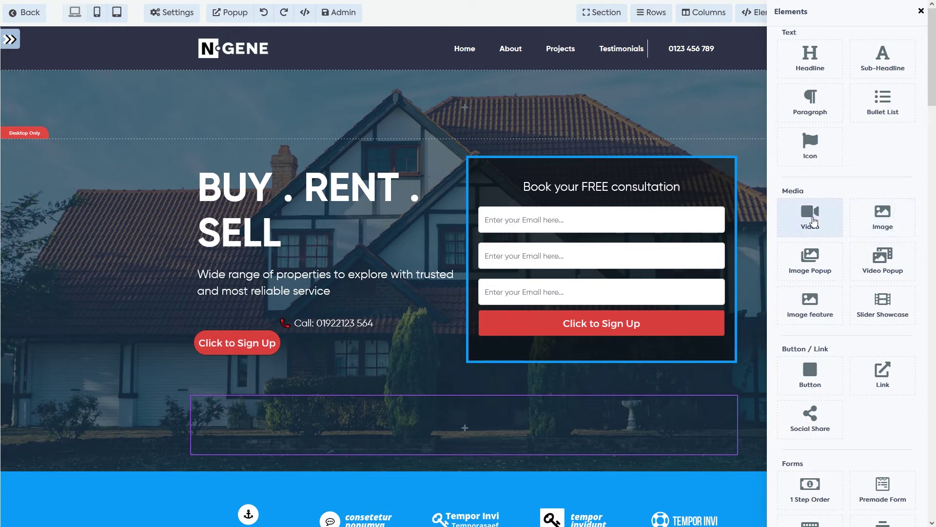
click(813, 221)
scroll(598, 350, down, 5)
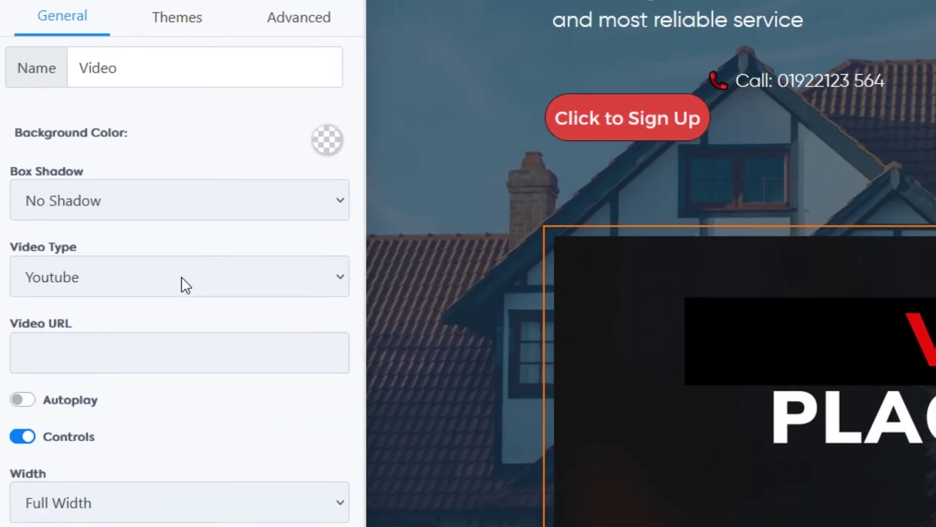
Set the video to 3/4 Width with padding of 17 top, 48 bottom, 49 left and 46 right, and slightly increase its desktop top margin.
click(151, 350)
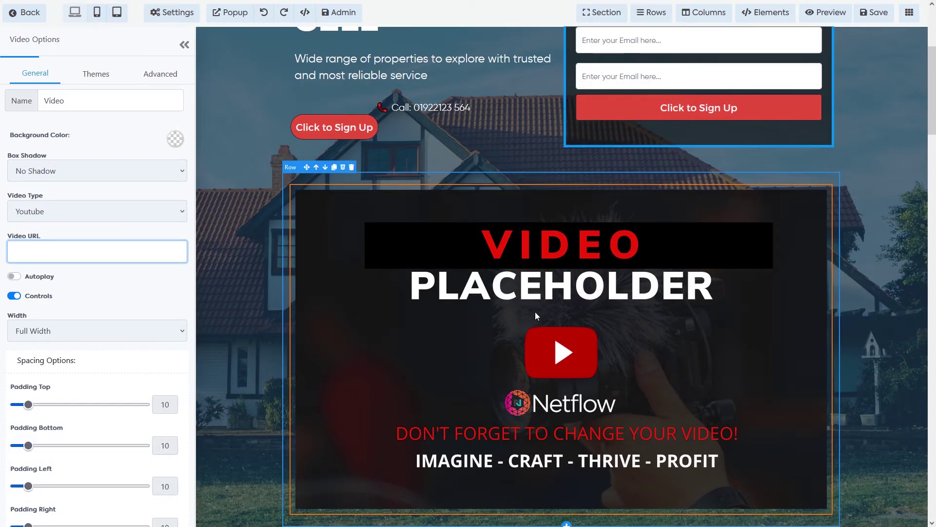
scroll(95, 258, down, 2)
click(97, 269)
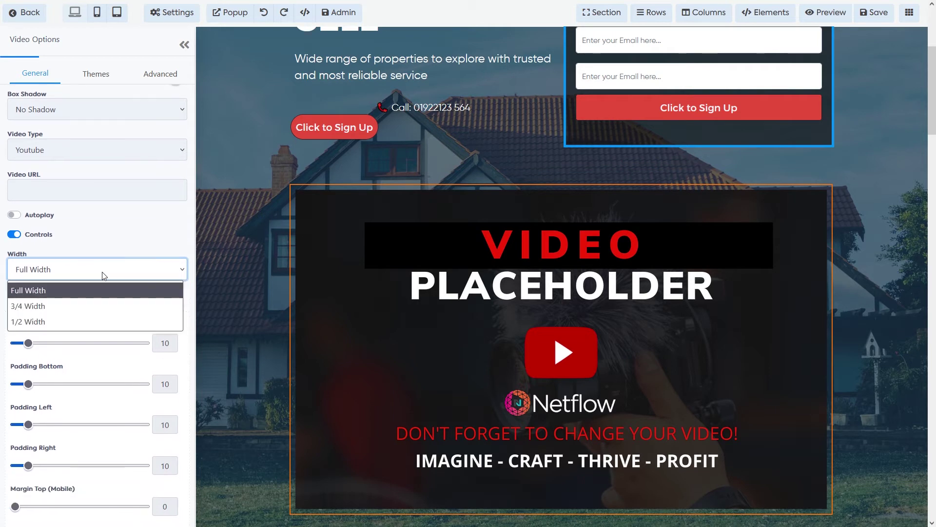
click(44, 303)
scroll(75, 218, down, 2)
mouse_move(24, 282)
mouse_down()
mouse_move(53, 285)
mouse_move(37, 283)
mouse_up()
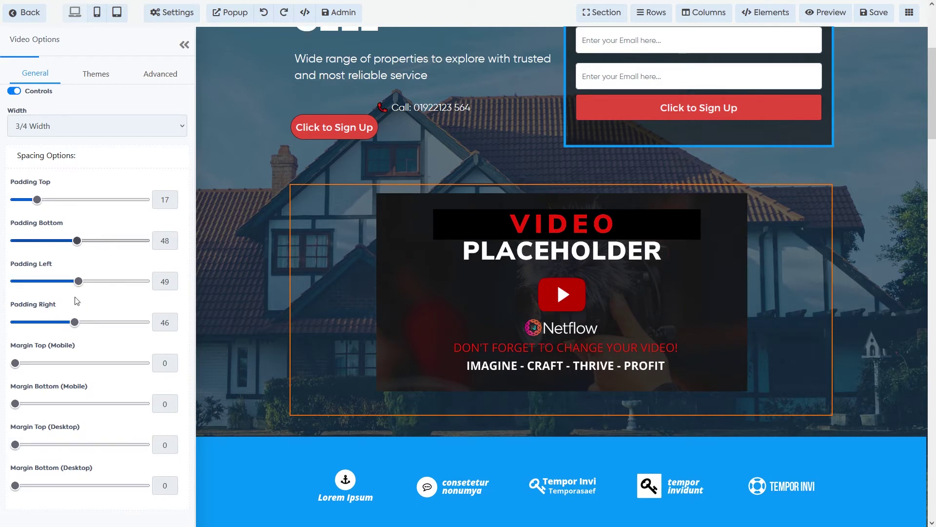
click(17, 445)
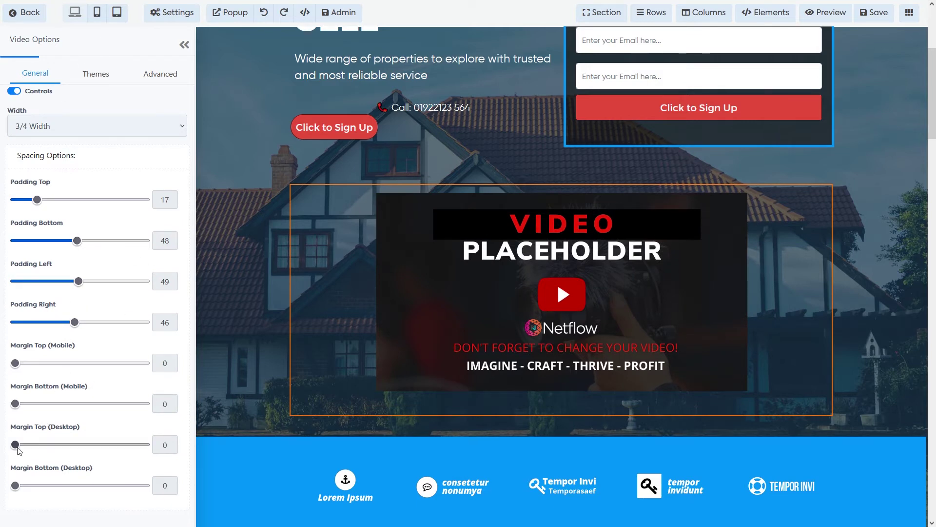
Browse the video element's themes and apply one with a thin red border.
click(100, 75)
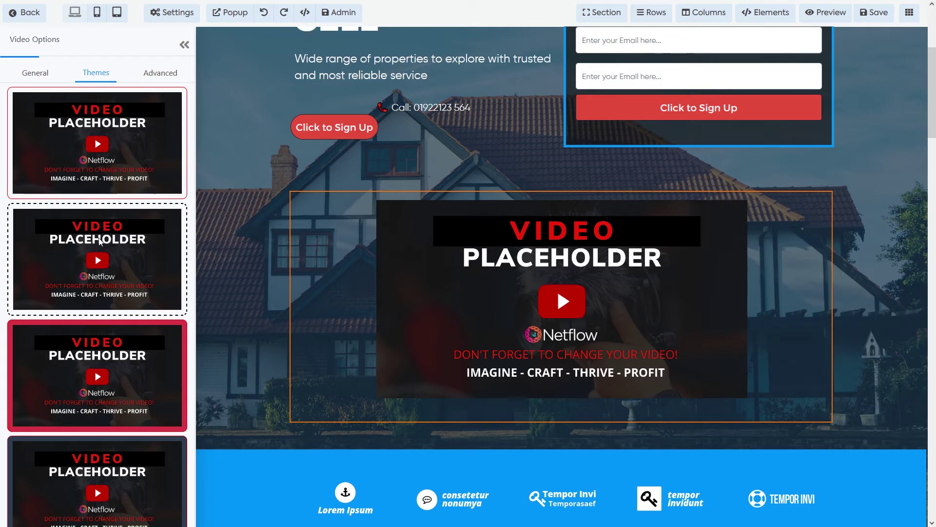
scroll(100, 239, down, 6)
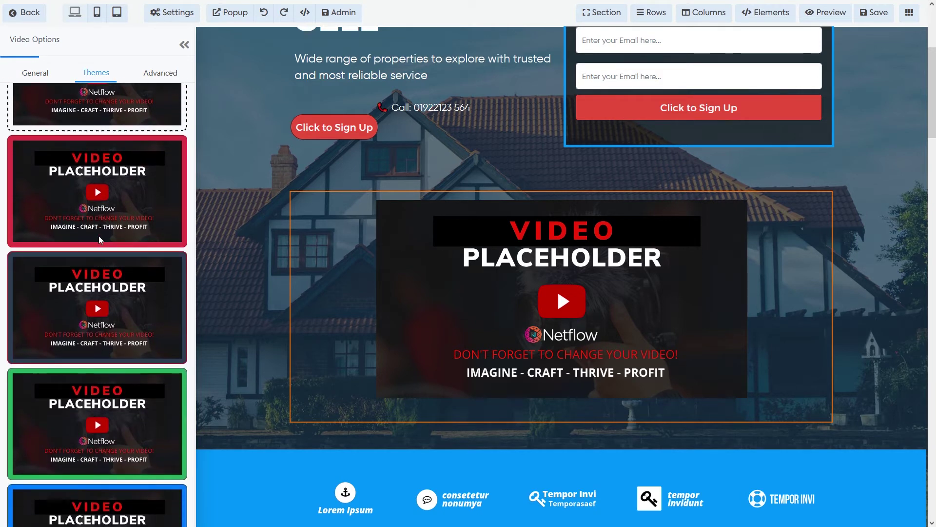
scroll(100, 238, down, 2)
click(101, 230)
Try a Full Border on the video element and set its background color to bright blue.
click(100, 147)
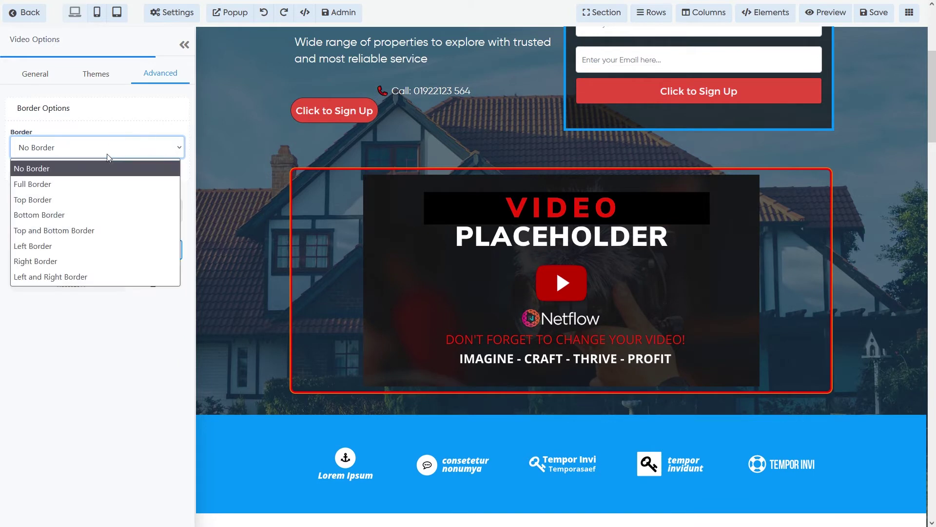
click(82, 184)
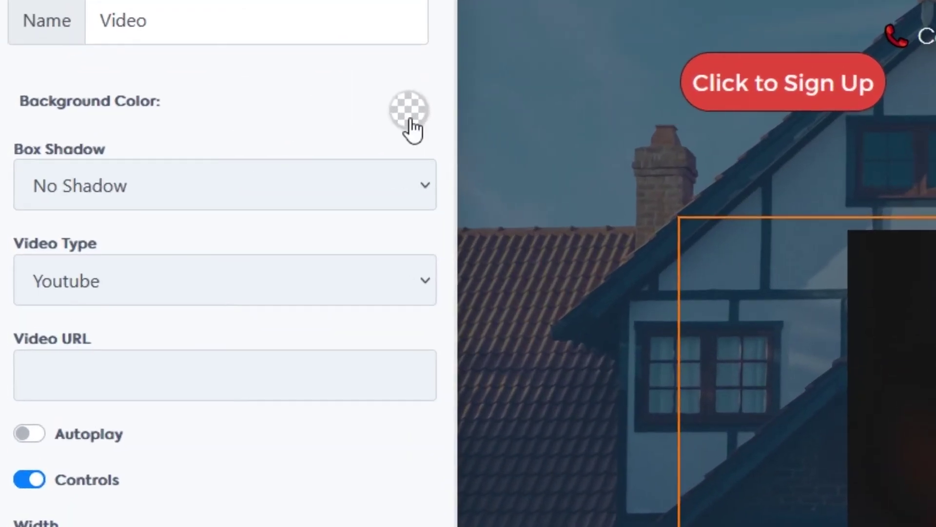
click(410, 122)
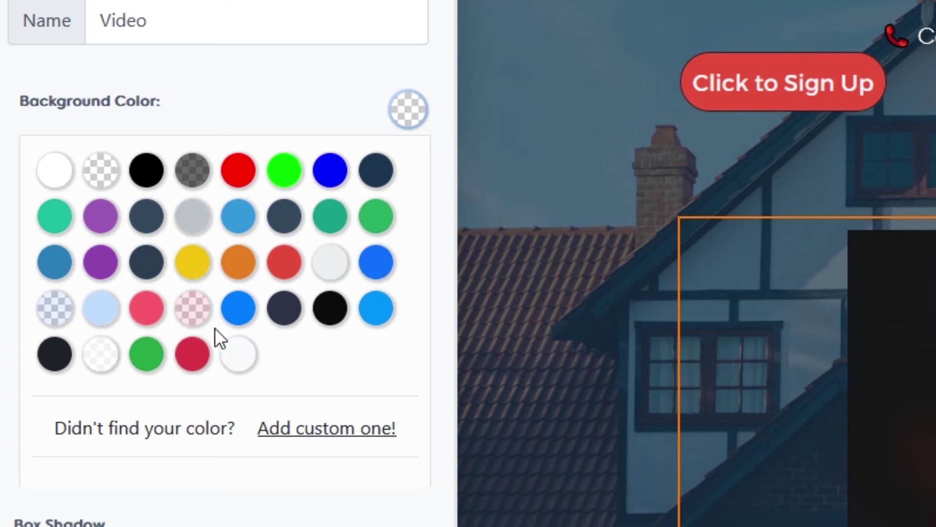
click(373, 307)
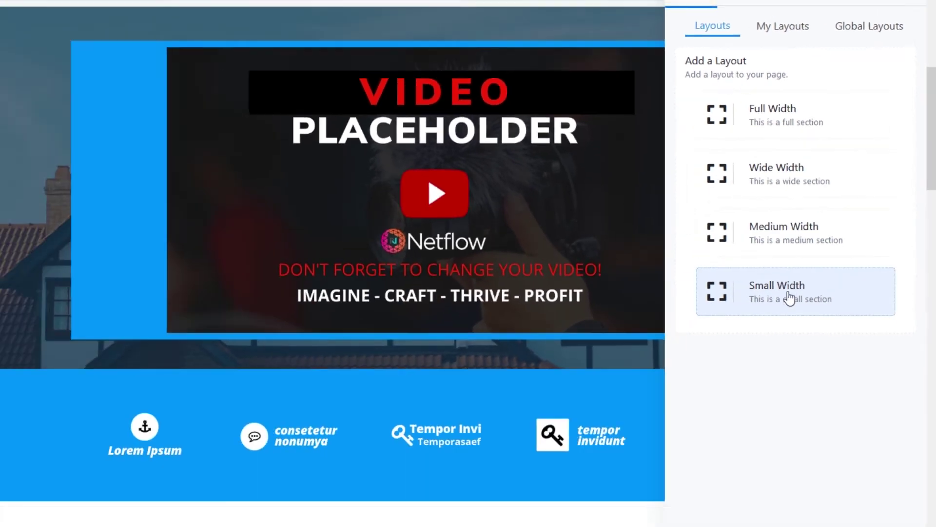
View the section layouts and the row layouts available below the video without adding one.
click(727, 385)
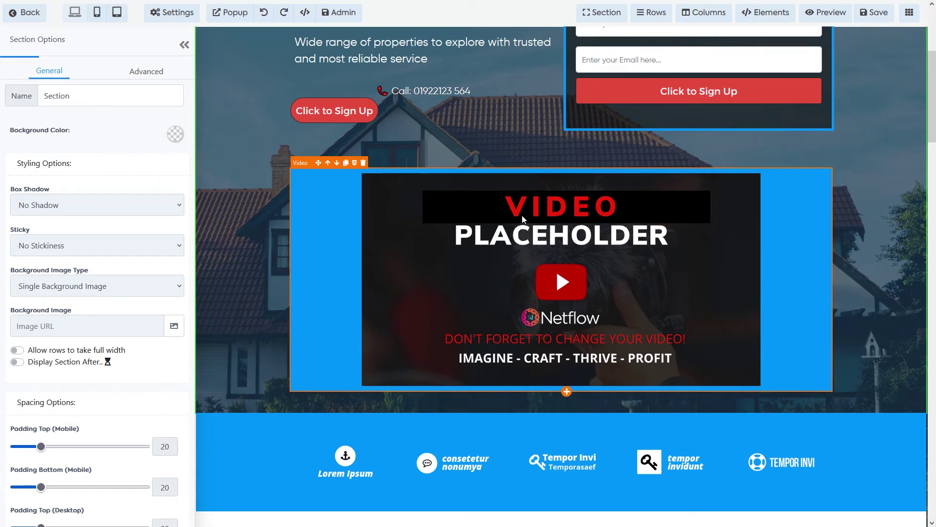
scroll(540, 252, up, 3)
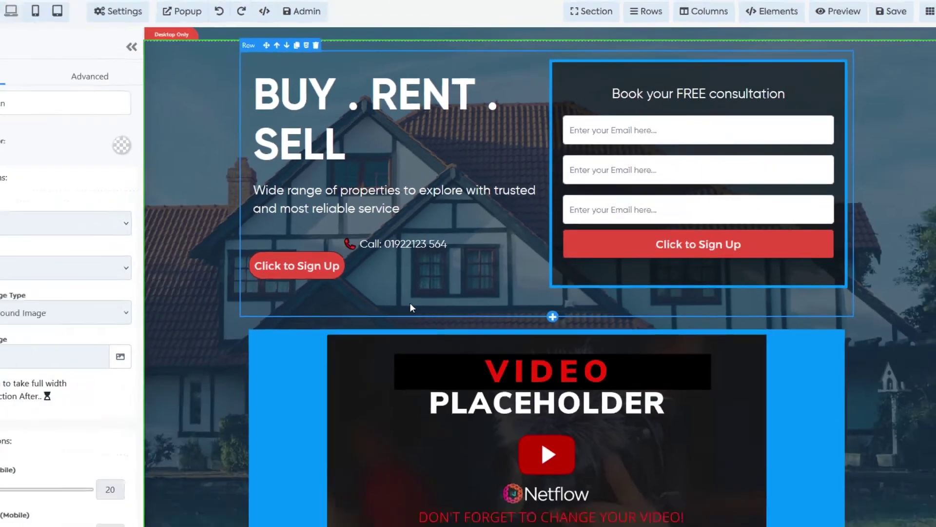
scroll(264, 442, down, 4)
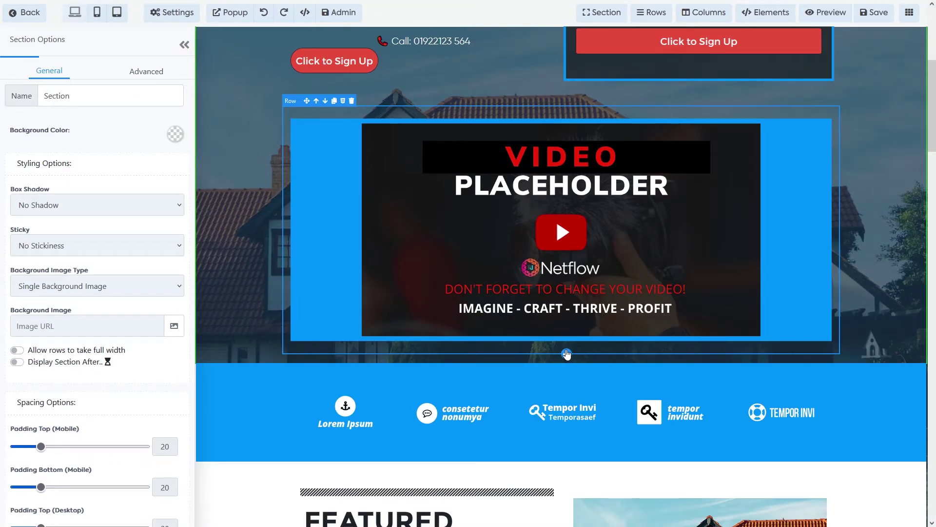
click(567, 353)
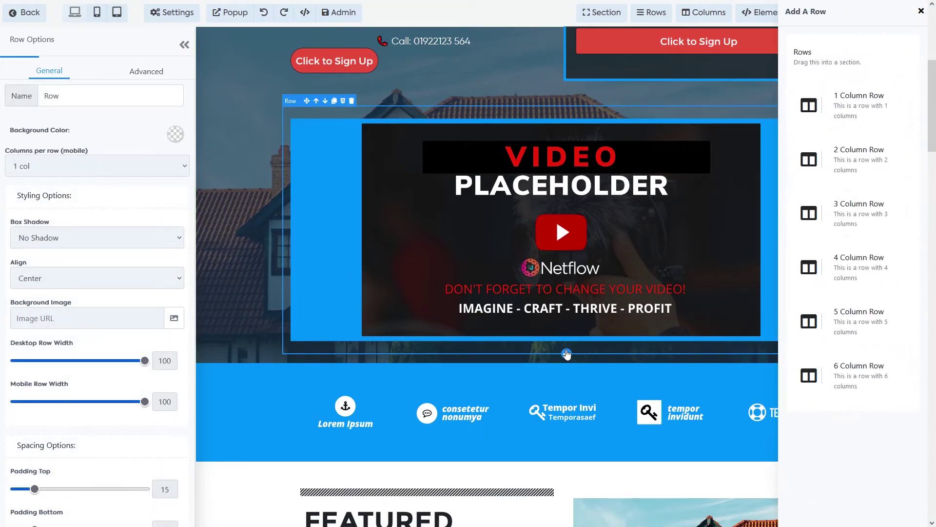
click(921, 11)
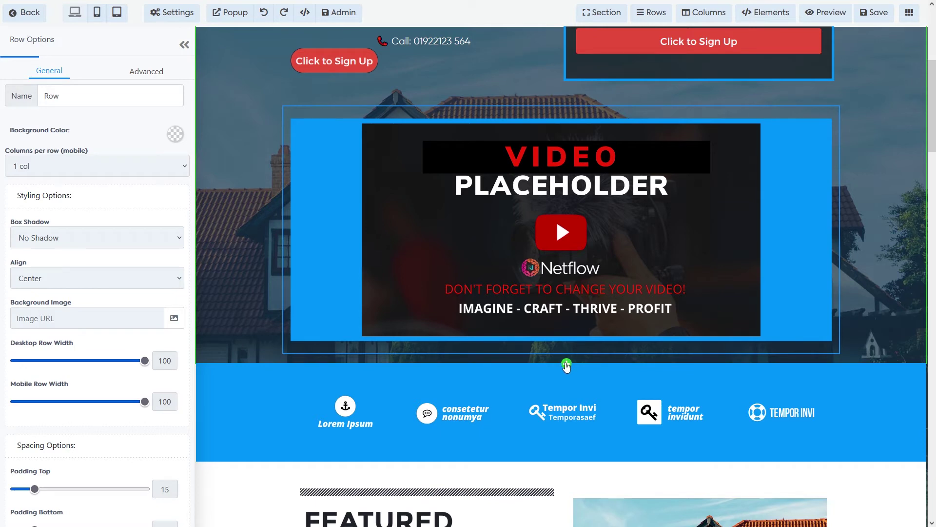
Add a Full Width section below the video section and set its background color to bright blue.
click(567, 365)
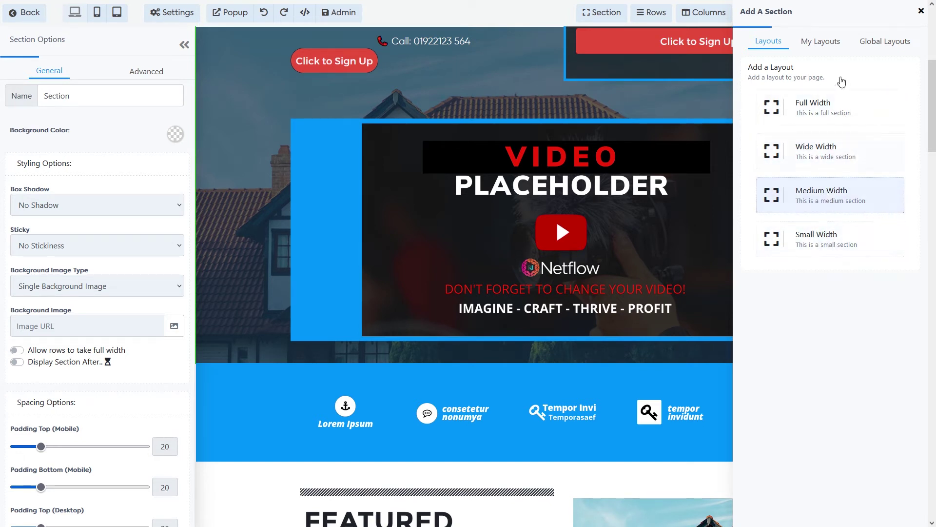
click(813, 114)
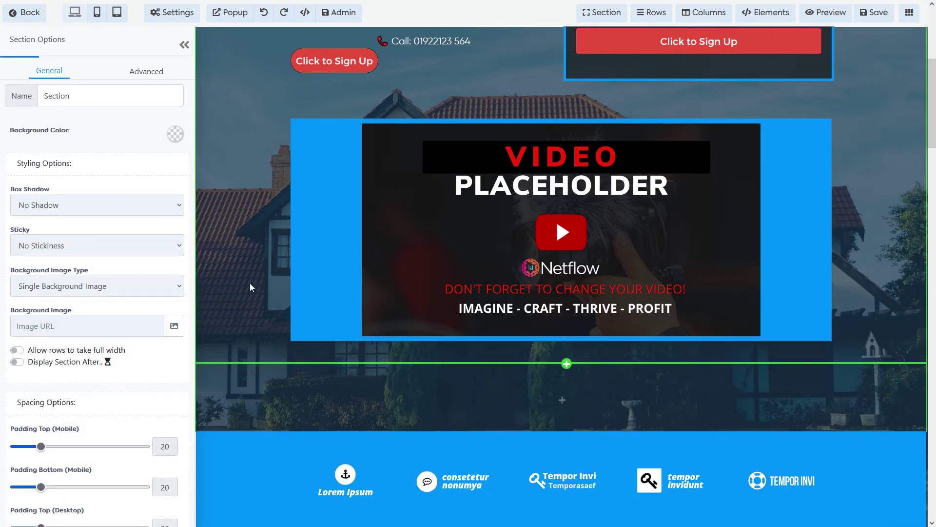
click(175, 133)
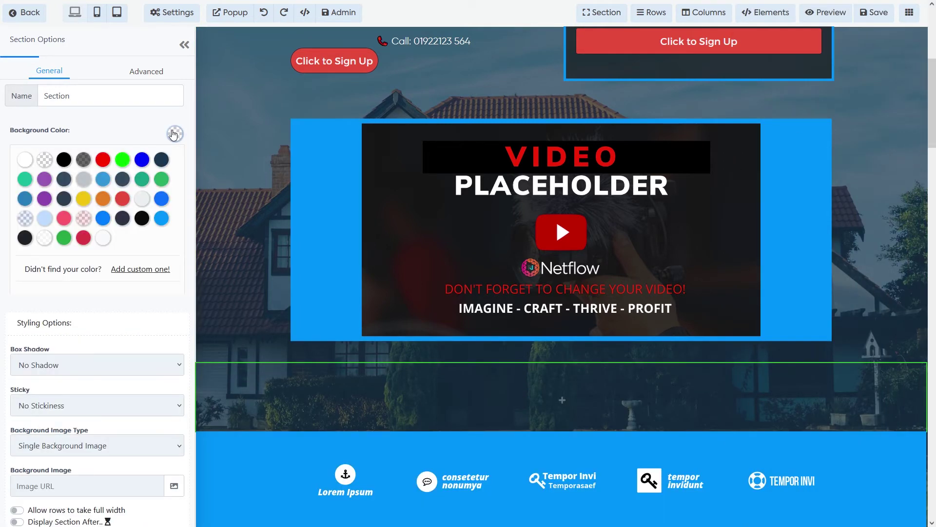
click(162, 219)
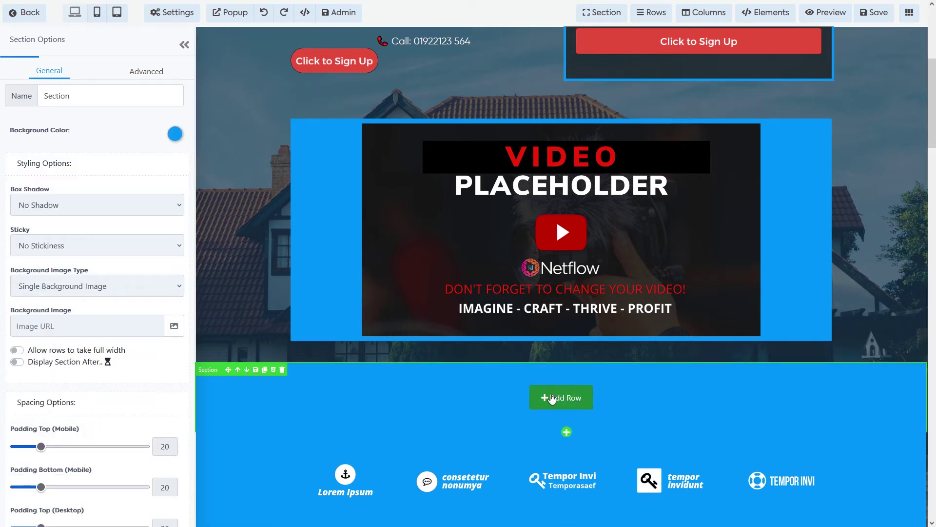
Add a 1 Column Row to the blue section with a headline reading "I am currently making a real estate website".
click(552, 399)
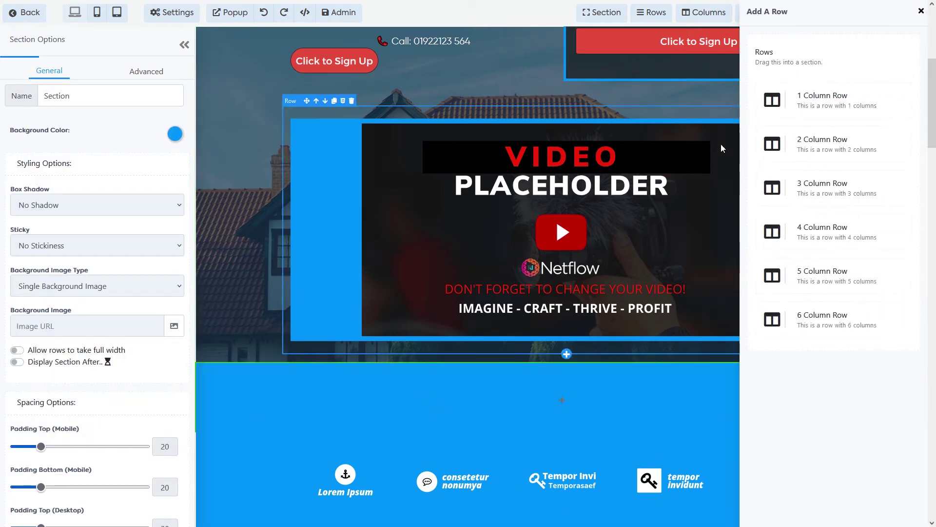
click(824, 107)
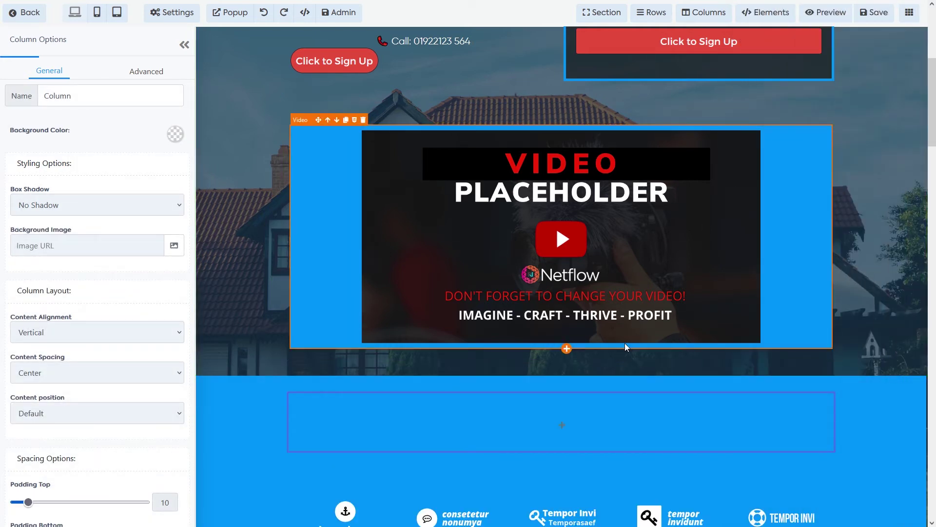
click(569, 423)
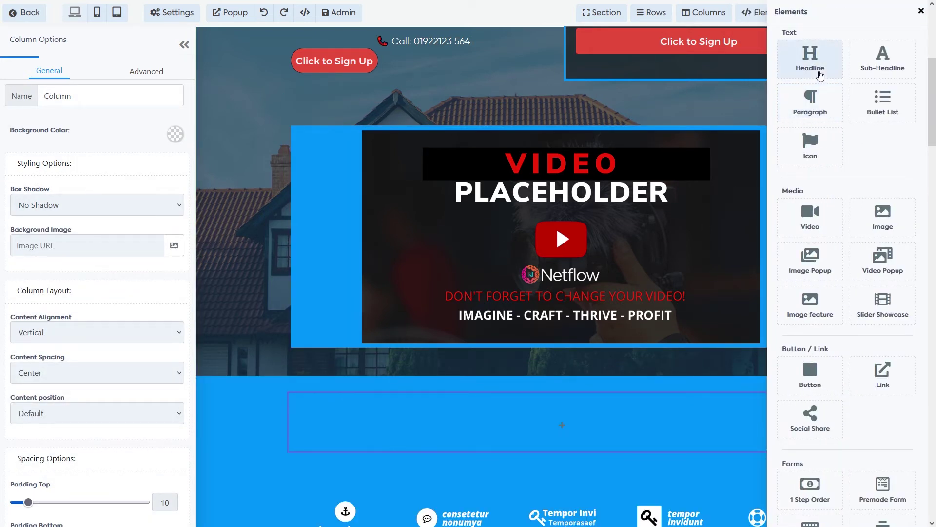
click(819, 74)
triple_click(560, 408)
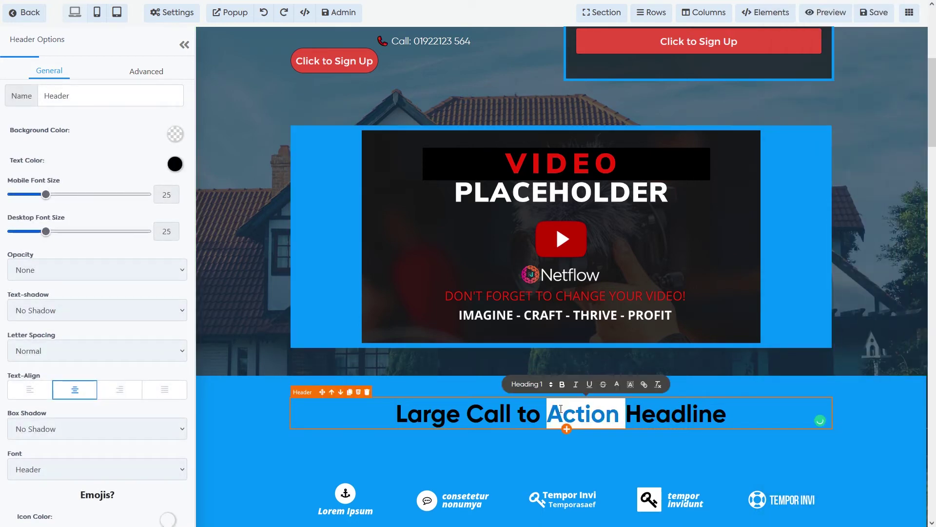
text(I am currently making a real estate website)
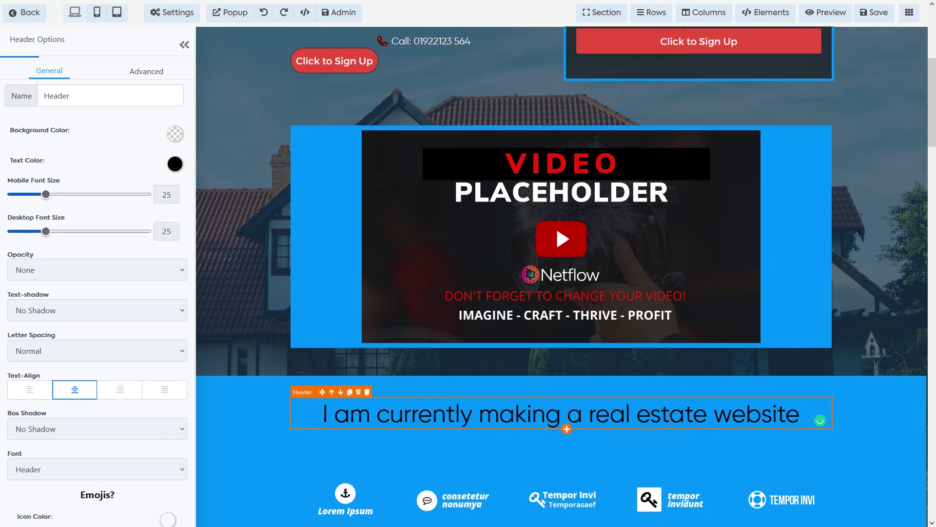
click(853, 413)
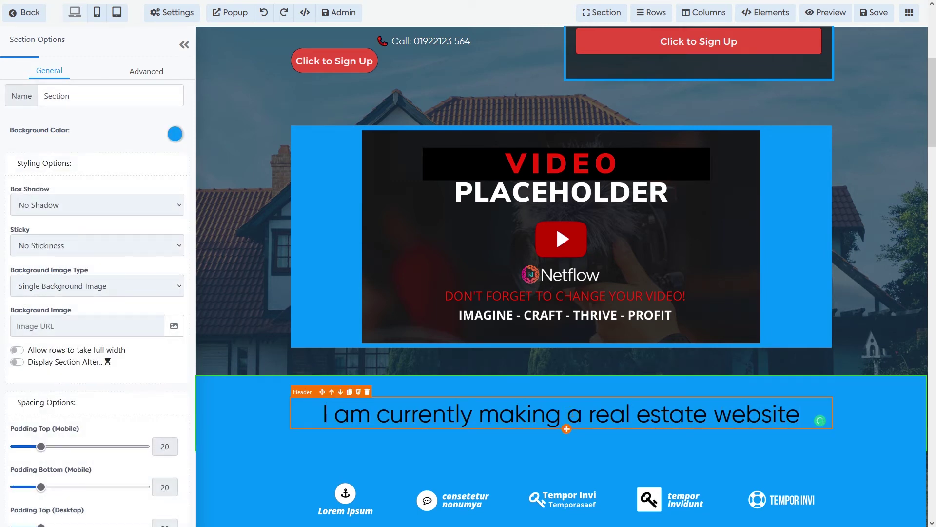
Set the headline's desktop font size to 27, its opacity to Light Fade and its text shadow to Mid Shadow.
scroll(561, 342, down, 2)
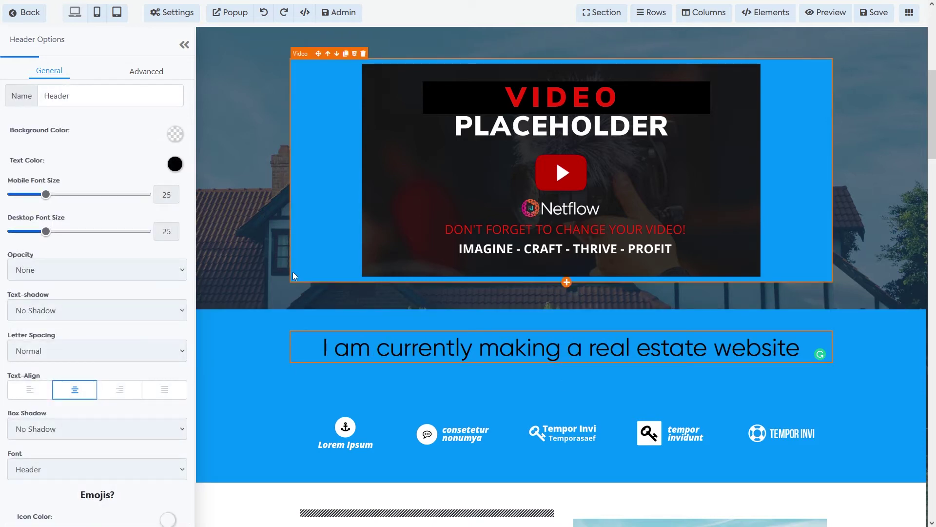
mouse_move(45, 232)
mouse_down()
mouse_move(77, 232)
mouse_move(39, 232)
mouse_move(49, 232)
mouse_up()
click(61, 269)
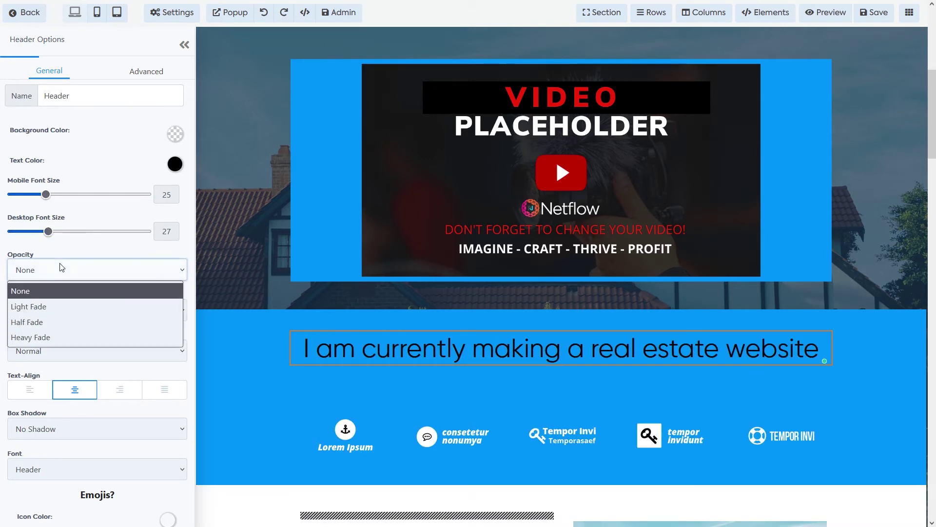
click(45, 308)
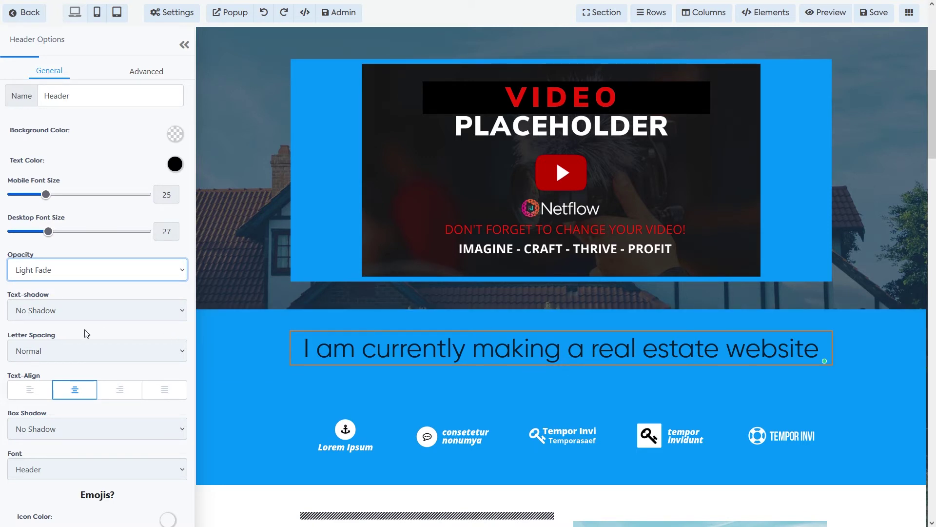
click(89, 313)
click(69, 361)
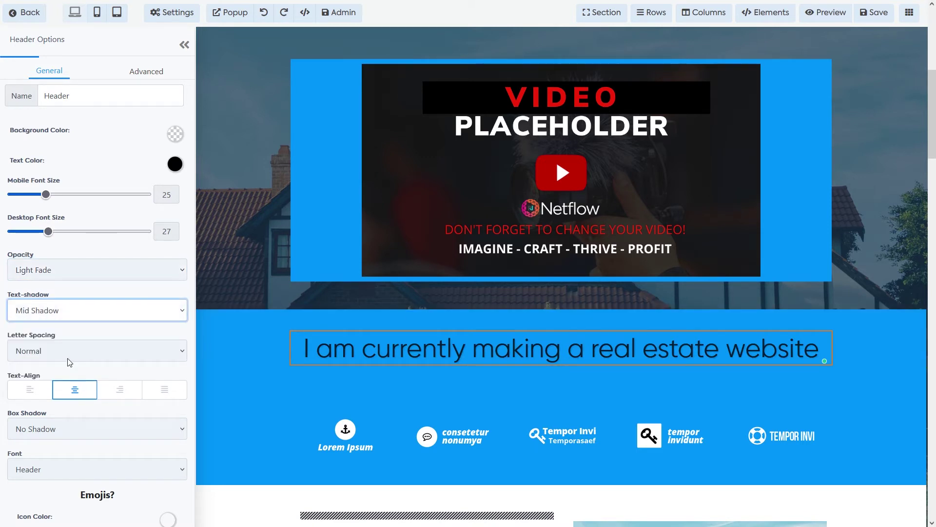
Try 2px letter spacing on the headline and return it to Normal.
click(97, 361)
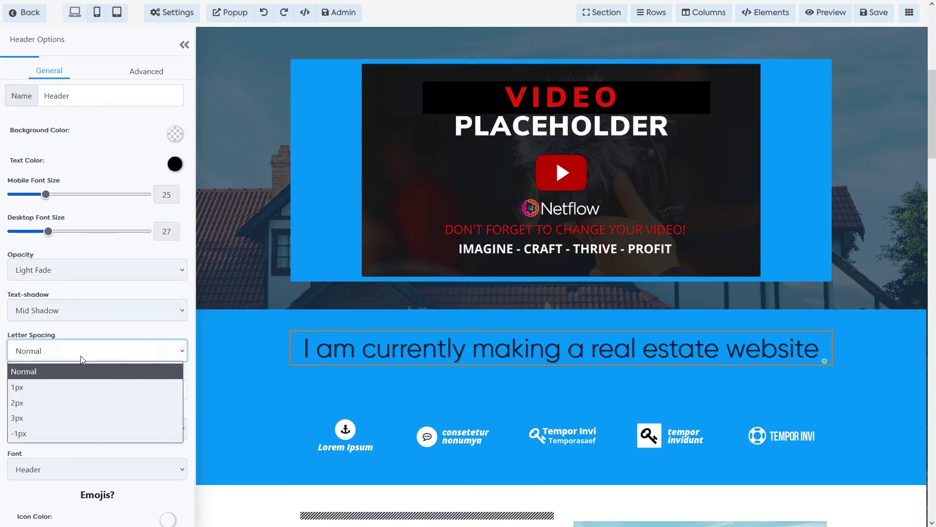
click(57, 400)
click(147, 359)
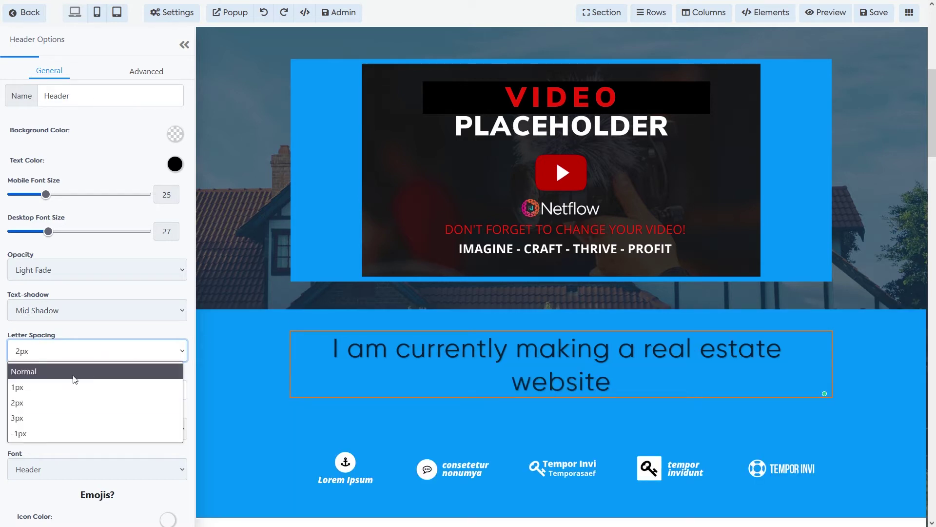
click(52, 374)
Try right and left text alignment on the headline and return it to centered.
scroll(98, 332, down, 2)
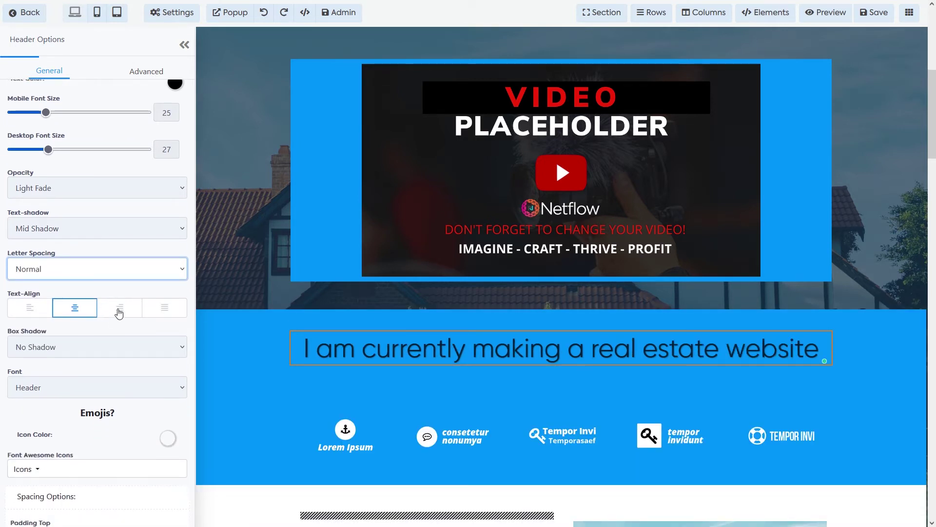
click(114, 310)
click(31, 312)
click(79, 314)
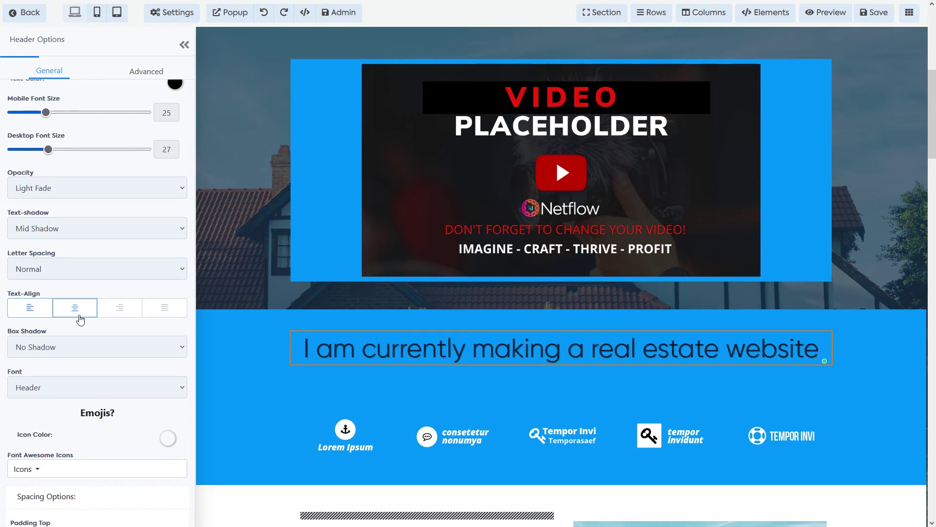
Try a 40% Inner Shadow as the headline's box shadow and return it to No Shadow.
click(72, 358)
click(56, 326)
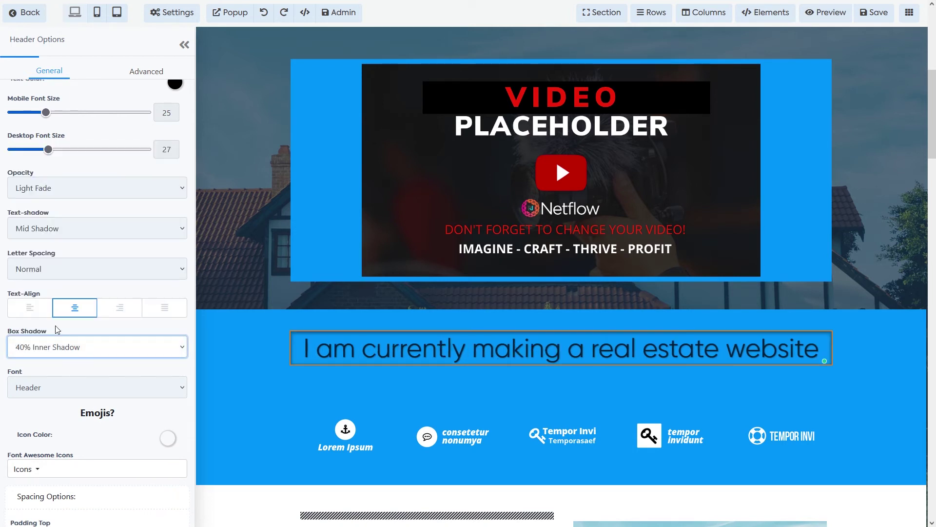
click(141, 344)
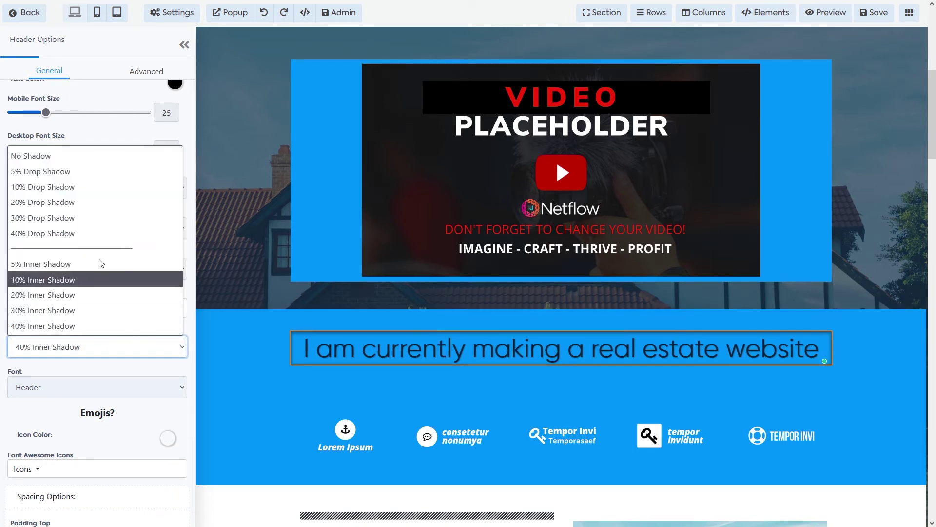
click(51, 155)
Review the headline's font choices, spacing options and advanced border, line height and animation options.
scroll(74, 233, down, 3)
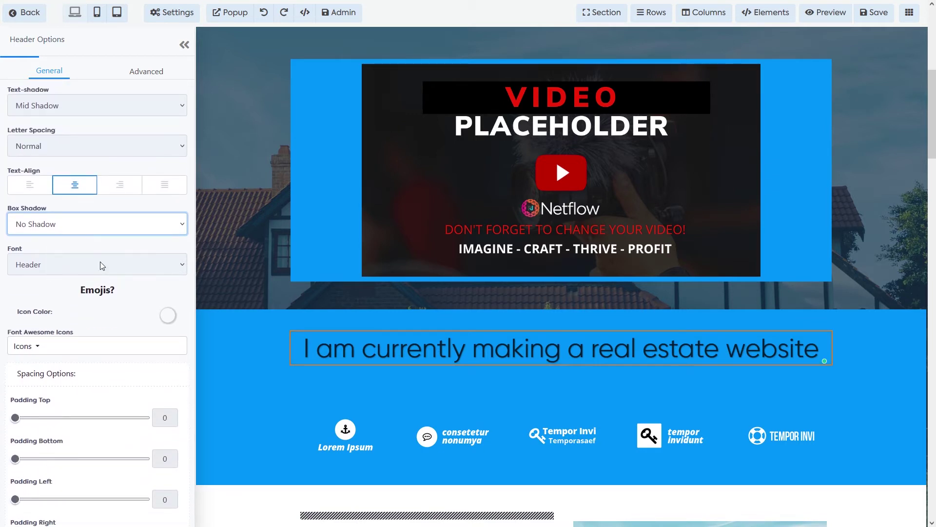
click(101, 264)
click(87, 285)
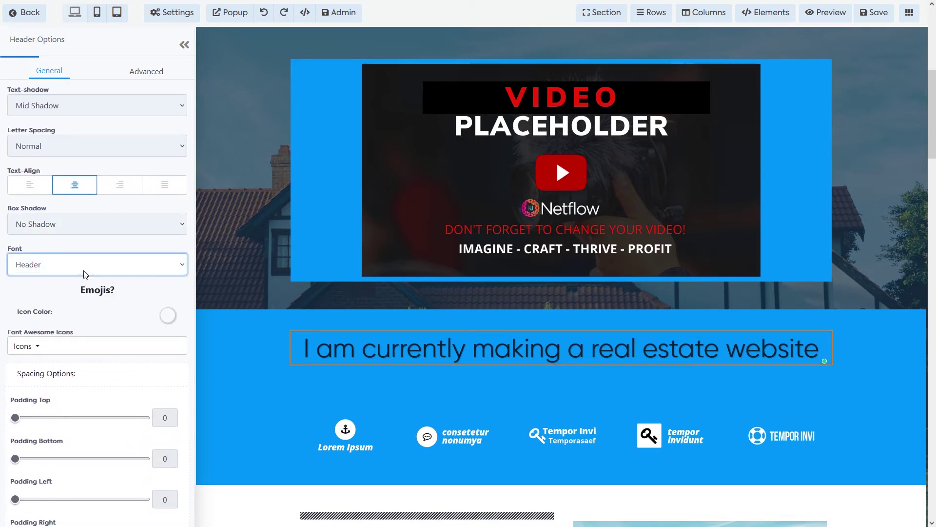
scroll(98, 332, down, 6)
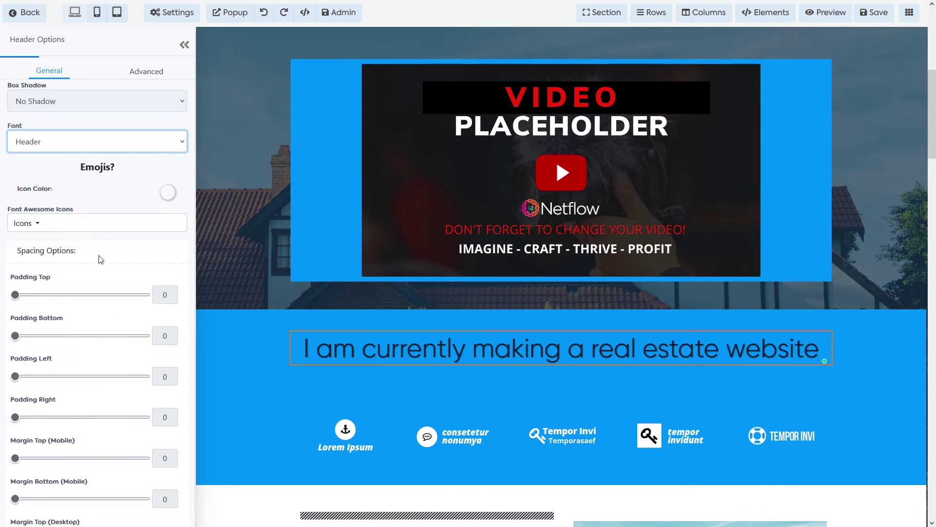
scroll(83, 270, up, 8)
click(147, 71)
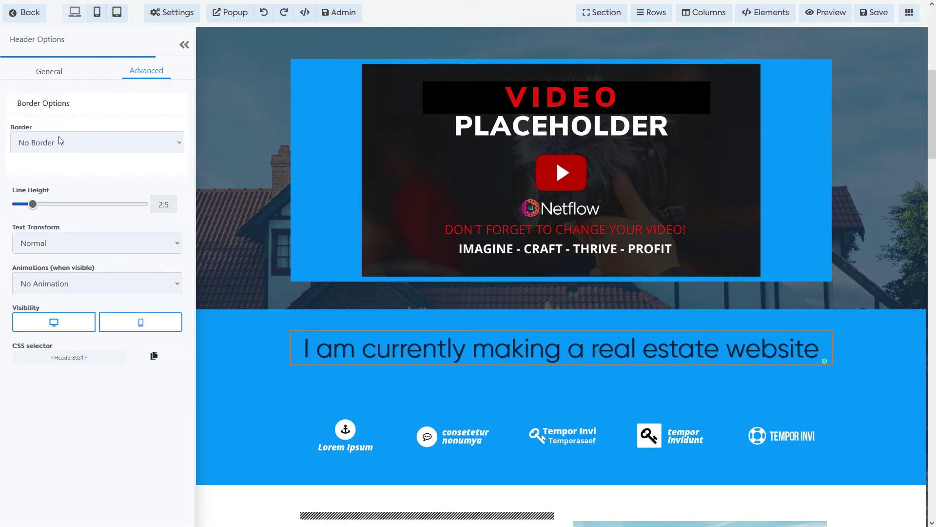
Set the headline's text color to white and its background color to semi-transparent dark gray.
click(72, 78)
click(176, 165)
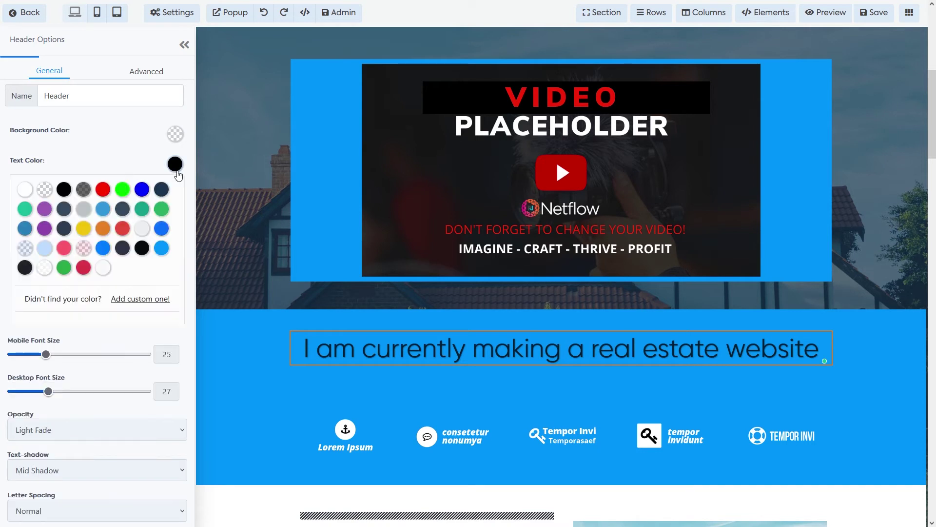
click(25, 191)
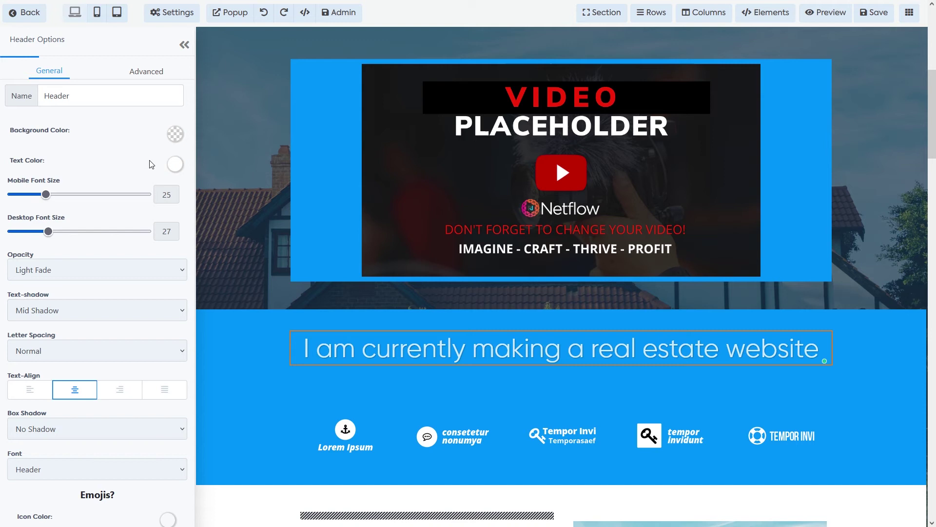
click(175, 135)
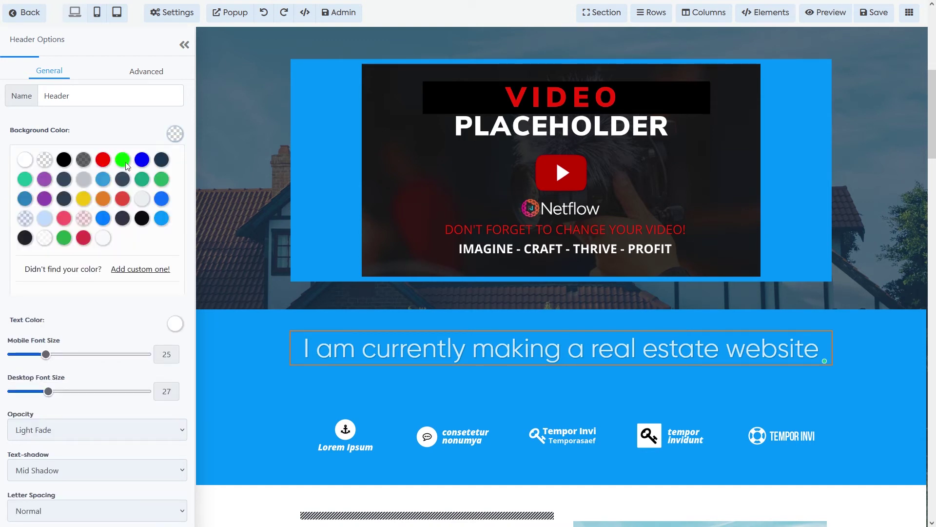
click(80, 160)
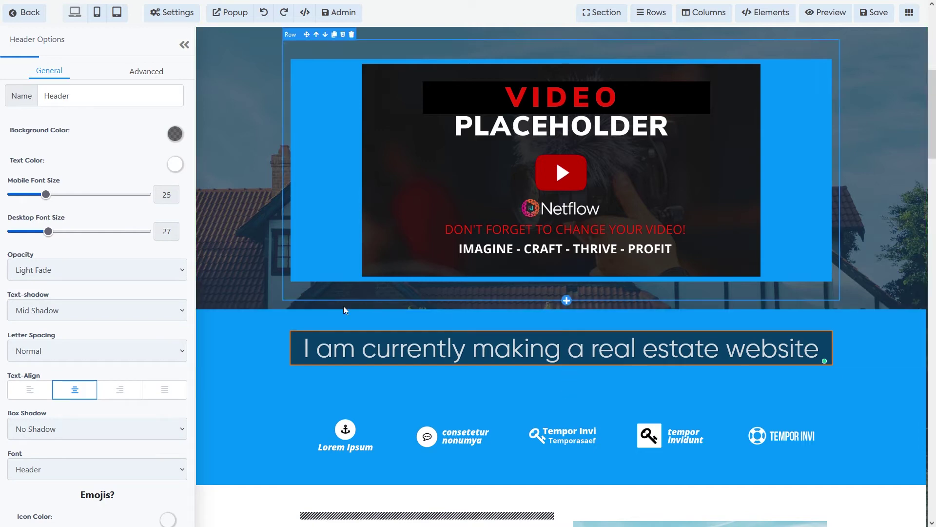
Format the word "currently" in the headline as bold, italic, underlined and struck through, with red text and a yellow highlight.
scroll(423, 301, up, 1)
double_click(414, 404)
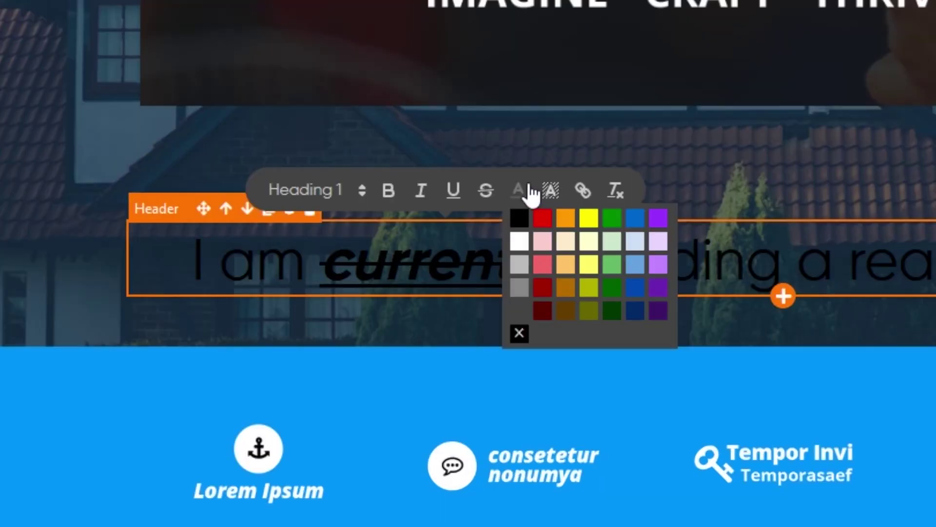
click(541, 215)
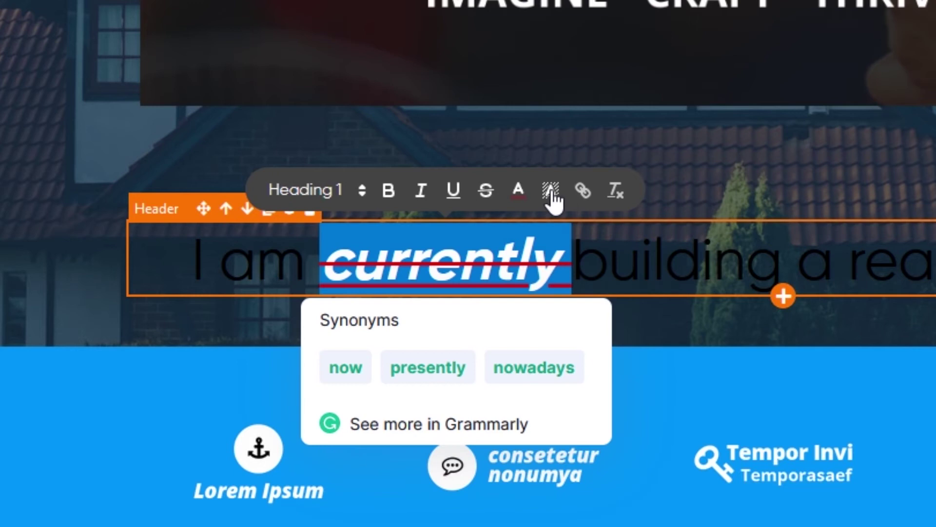
click(551, 191)
click(622, 266)
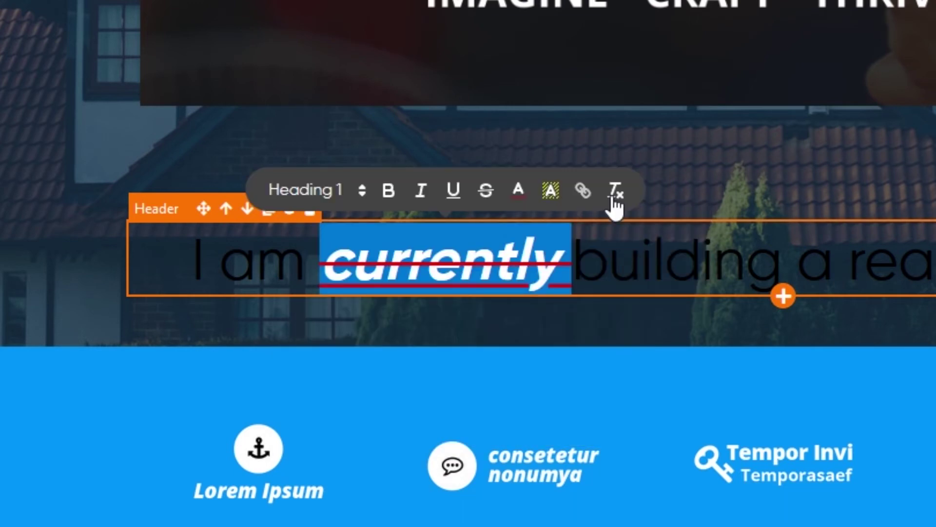
click(655, 249)
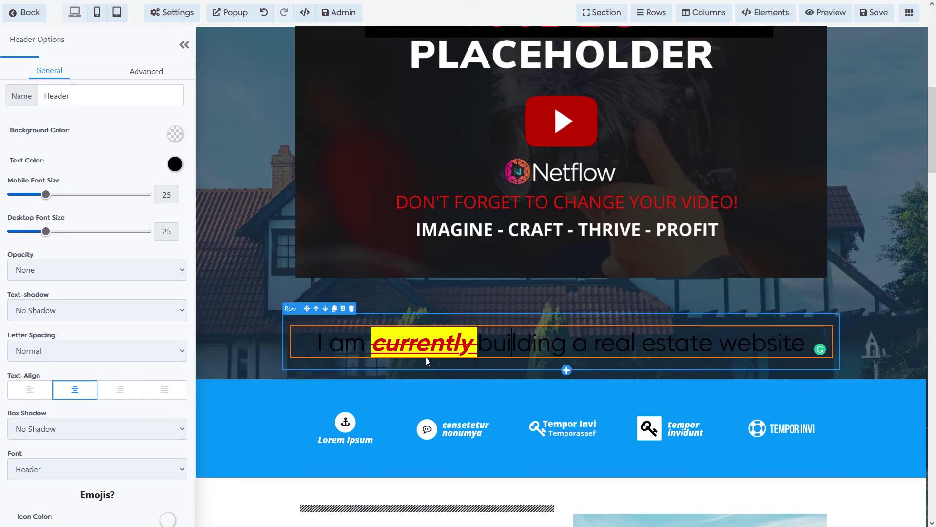
Clear all formatting from the word "currently" in the headline and select the section that contains it.
double_click(422, 344)
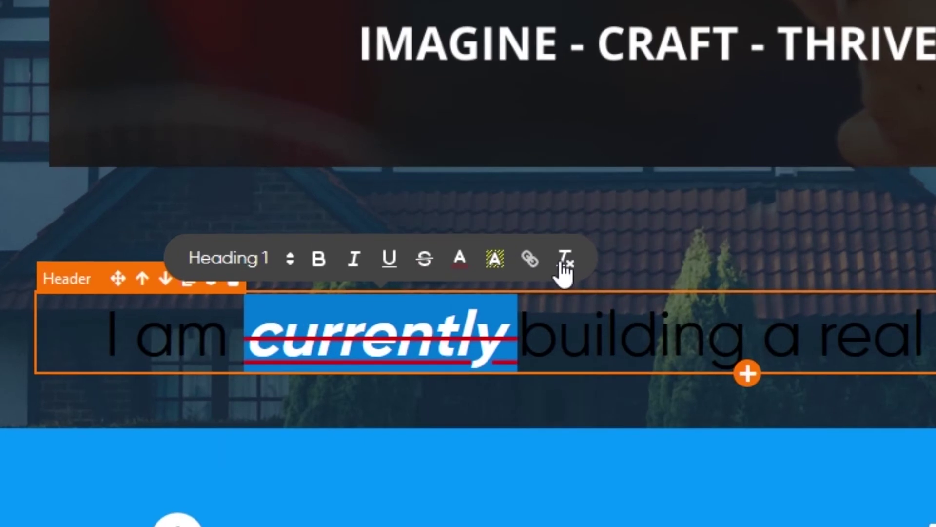
click(564, 266)
click(432, 337)
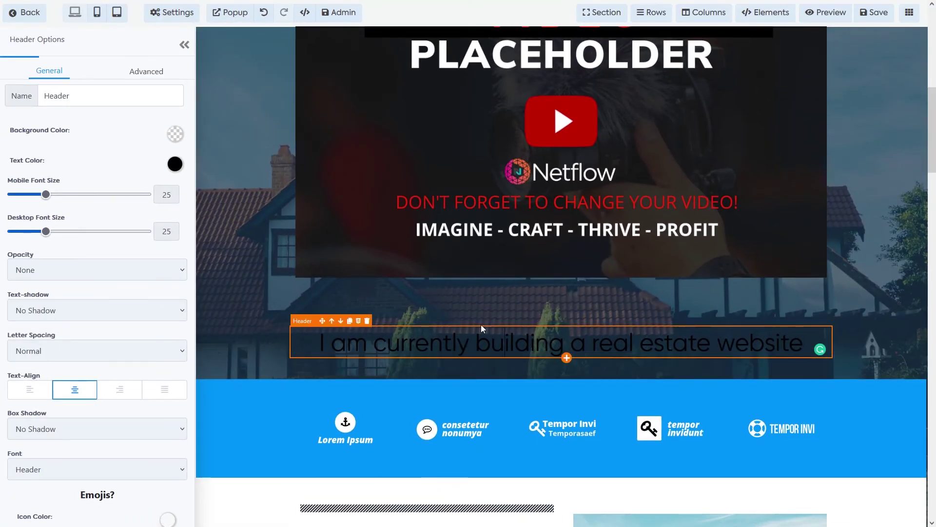
click(260, 316)
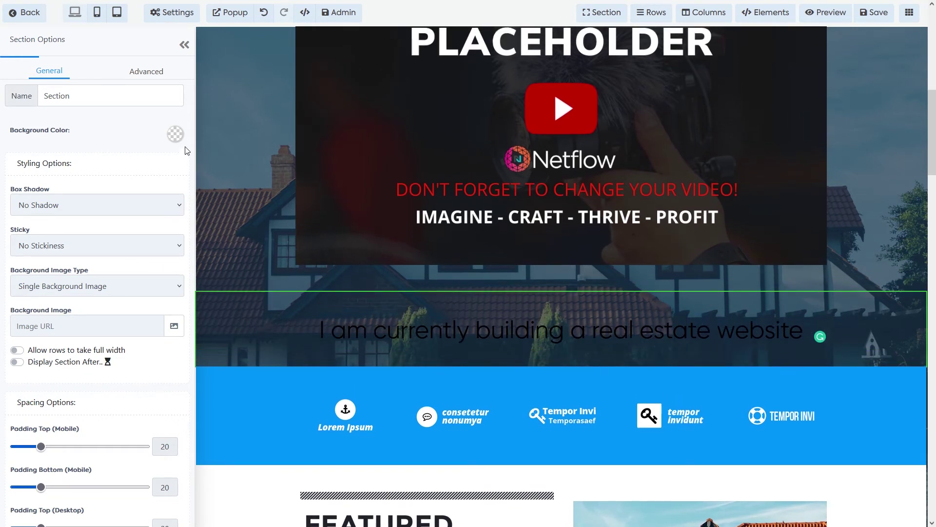
Set the background color of the headline's section to bright blue and adjust the section's padding.
click(177, 136)
click(162, 218)
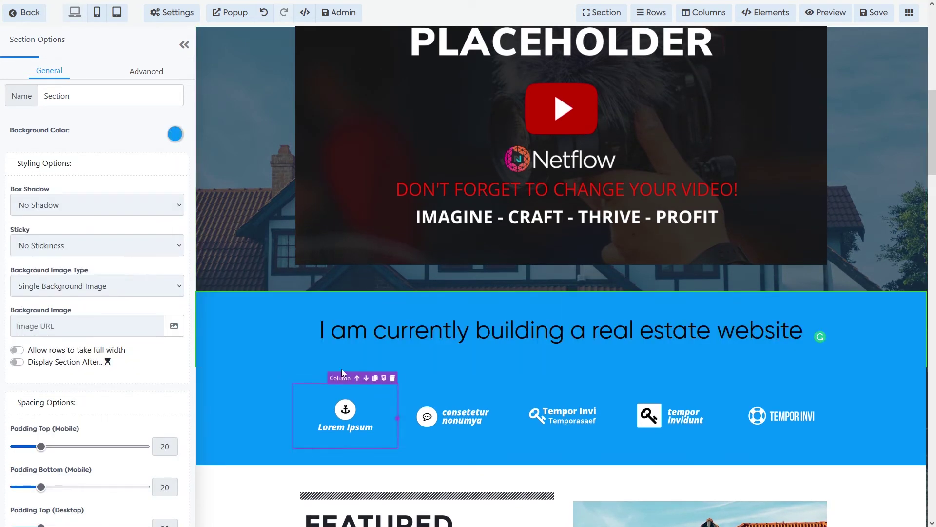
scroll(158, 283, down, 5)
drag(41, 322, 14, 324)
Add a solid 1px bottom border in semi-transparent dark gray to the headline's section.
click(147, 71)
click(97, 142)
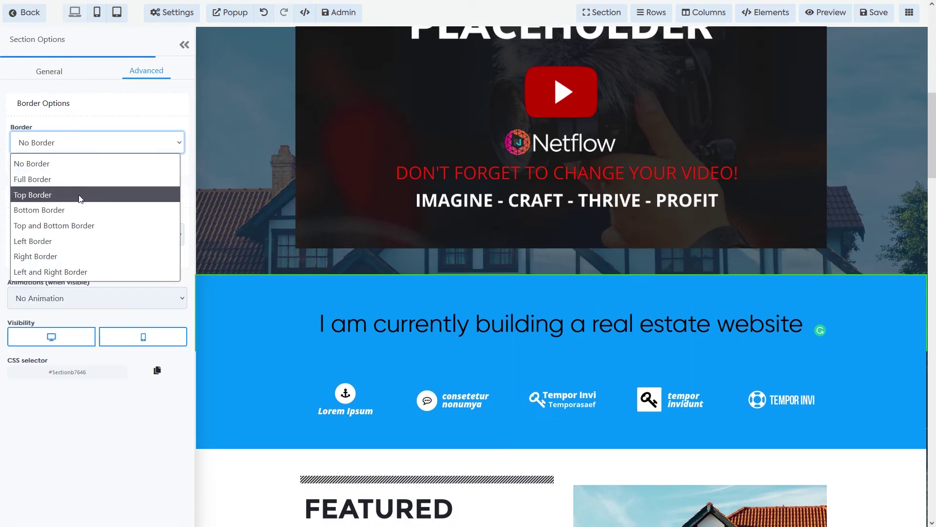
click(81, 216)
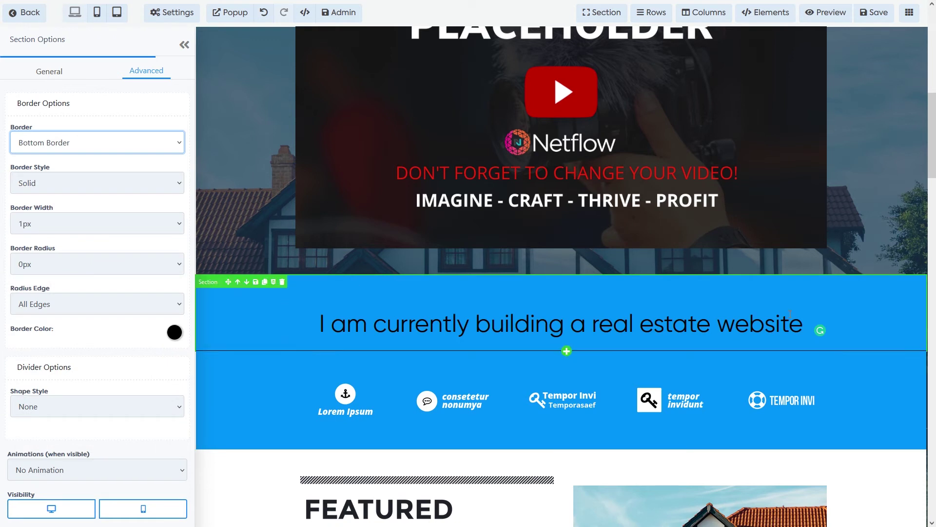
click(174, 332)
click(71, 359)
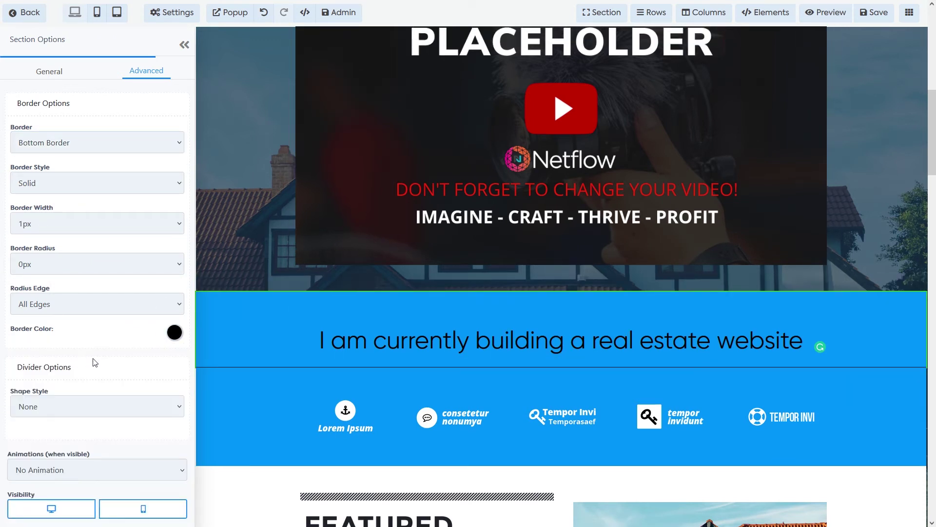
click(175, 332)
click(83, 359)
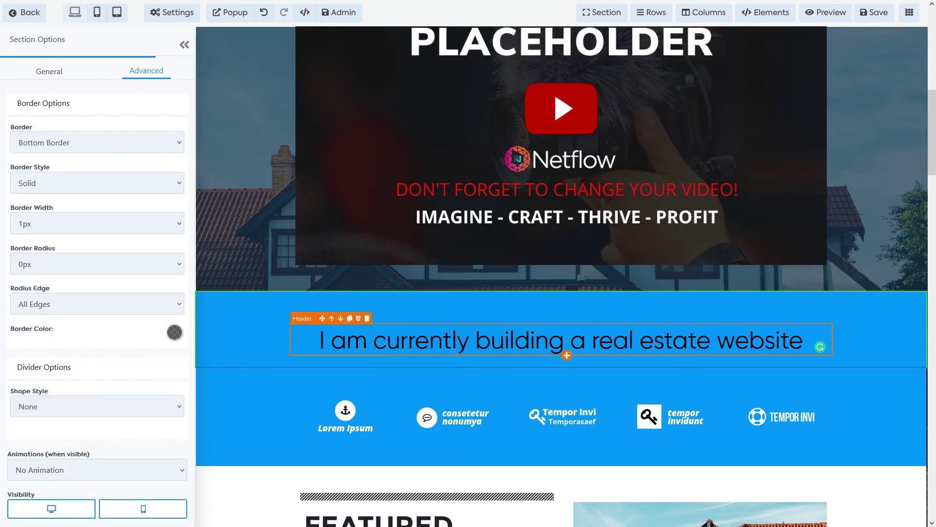
Examine the headline column's advanced options and the tools for adding sections, rows, columns and elements.
scroll(580, 203, down, 3)
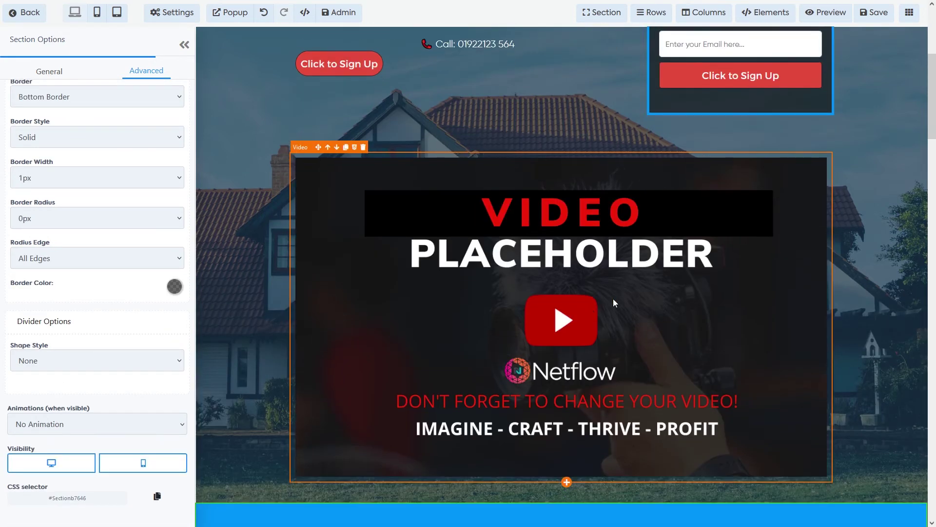
scroll(67, 149, up, 1)
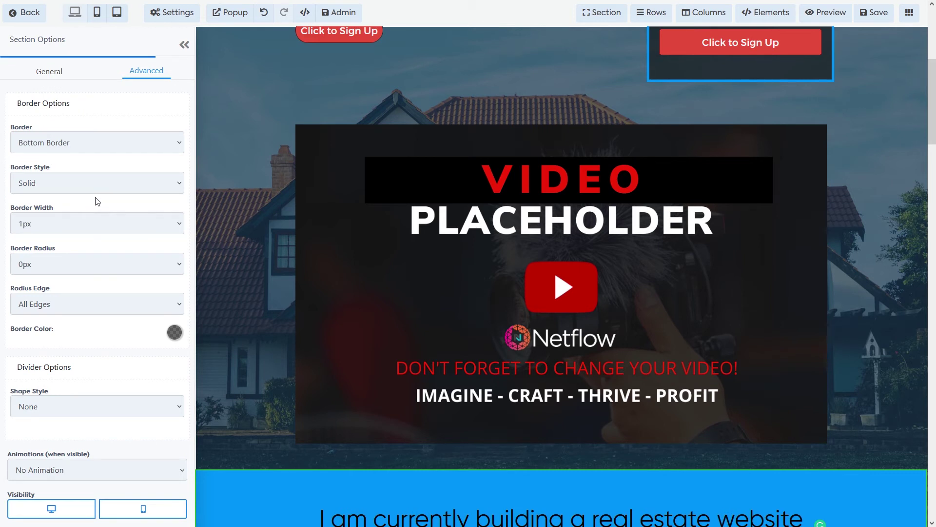
scroll(366, 435, down, 1)
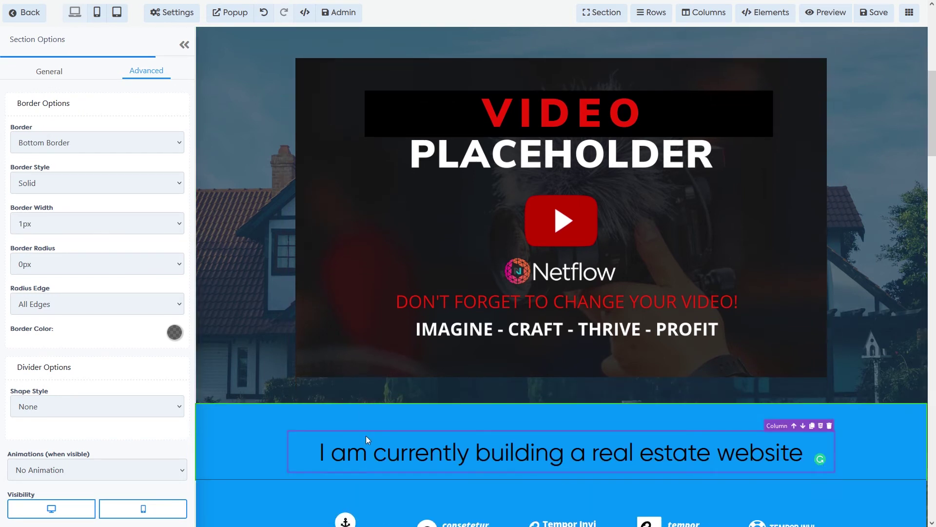
click(366, 435)
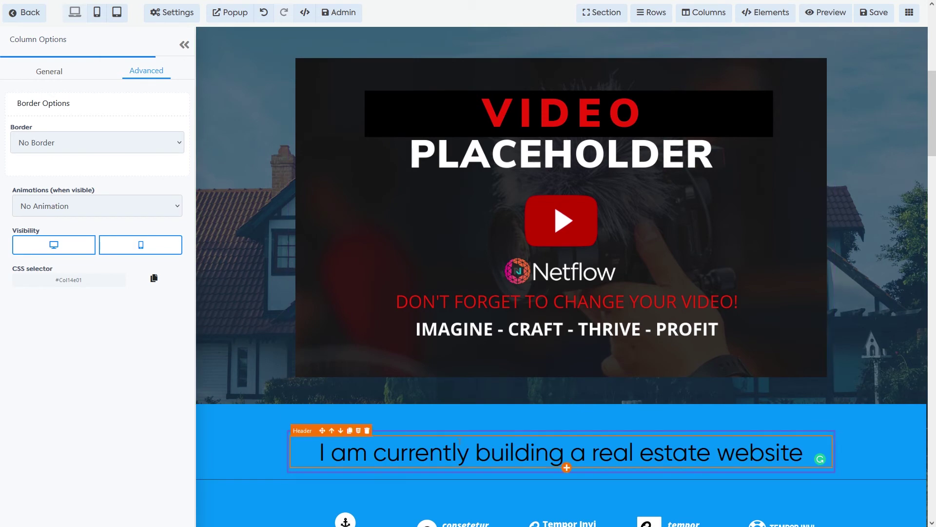
click(566, 469)
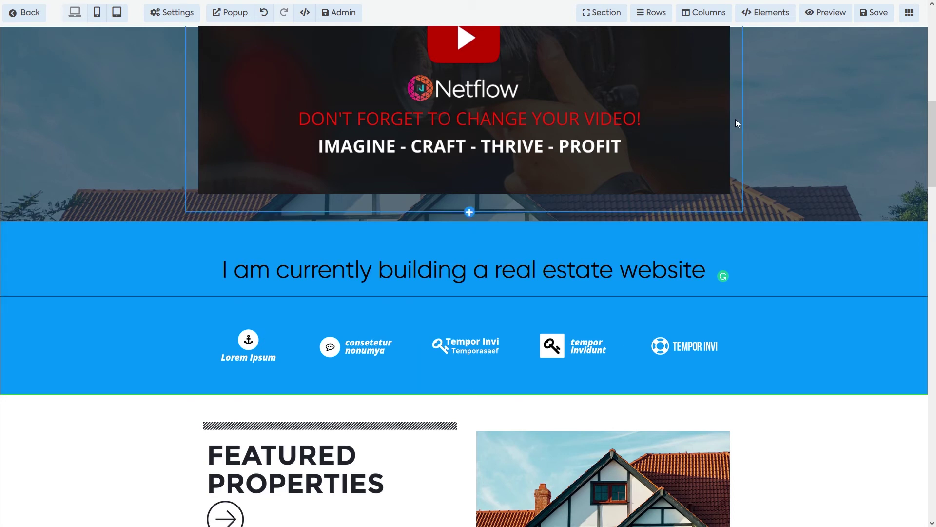
mouse_move(751, 24)
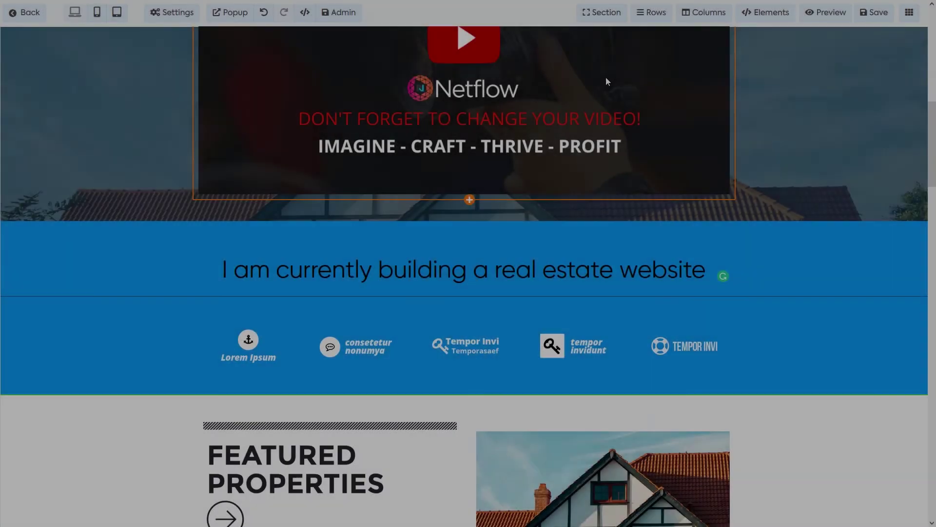
click(602, 12)
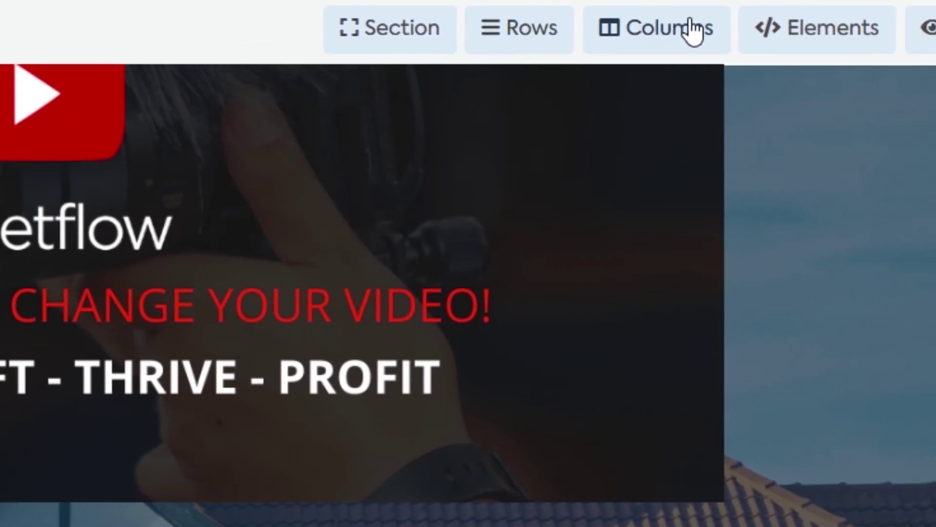
mouse_move(826, 42)
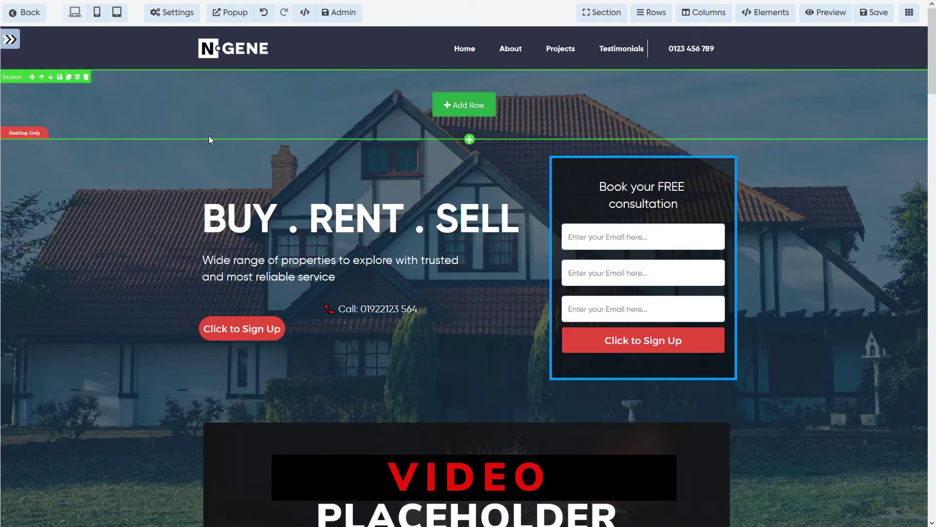
Check the page layout in mobile and tablet views, and return to desktop view.
click(98, 19)
scroll(439, 88, down, 2)
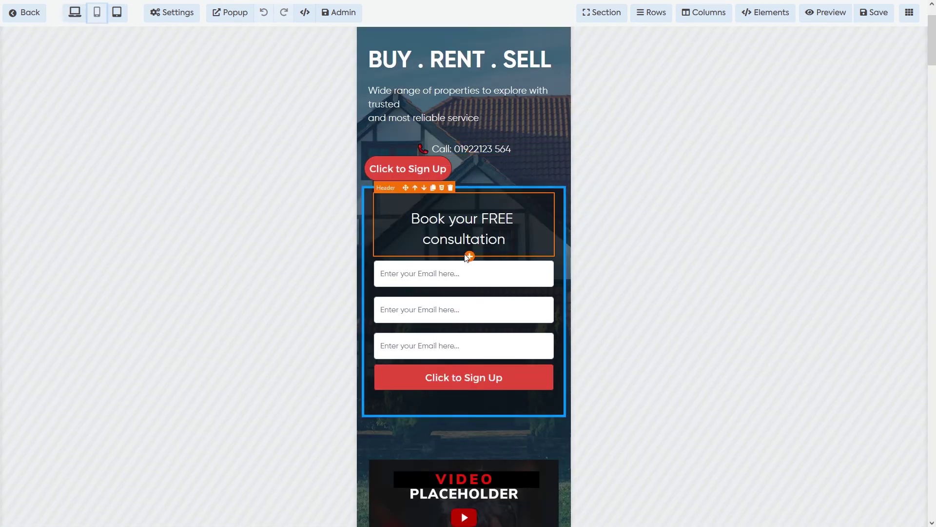
scroll(459, 307, down, 1)
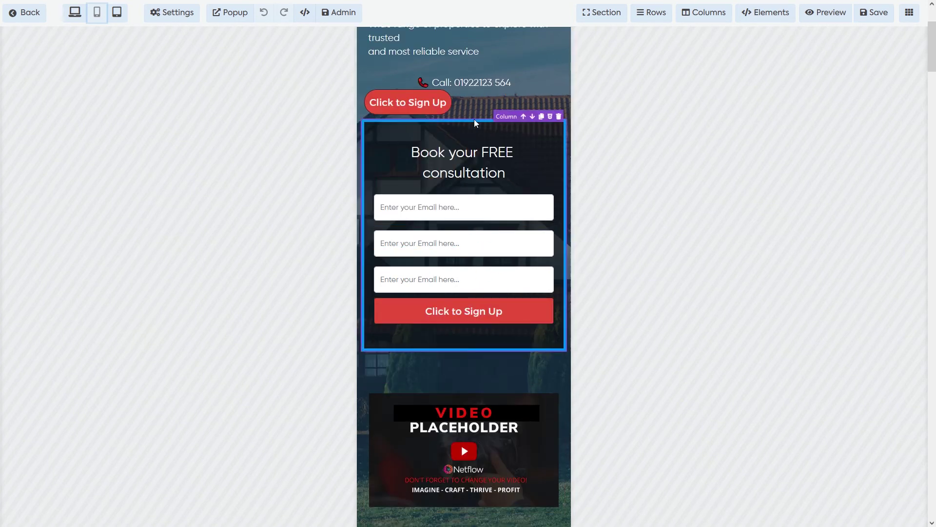
scroll(475, 122, up, 2)
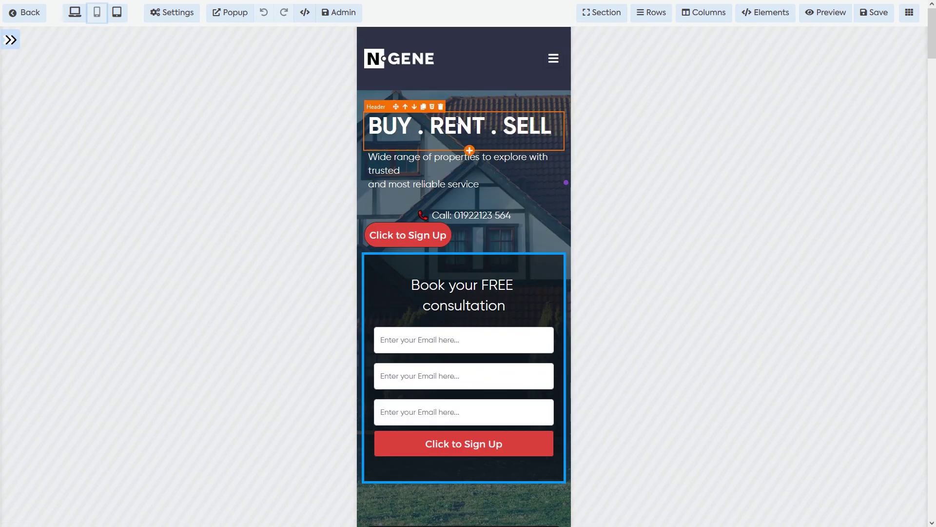
click(117, 14)
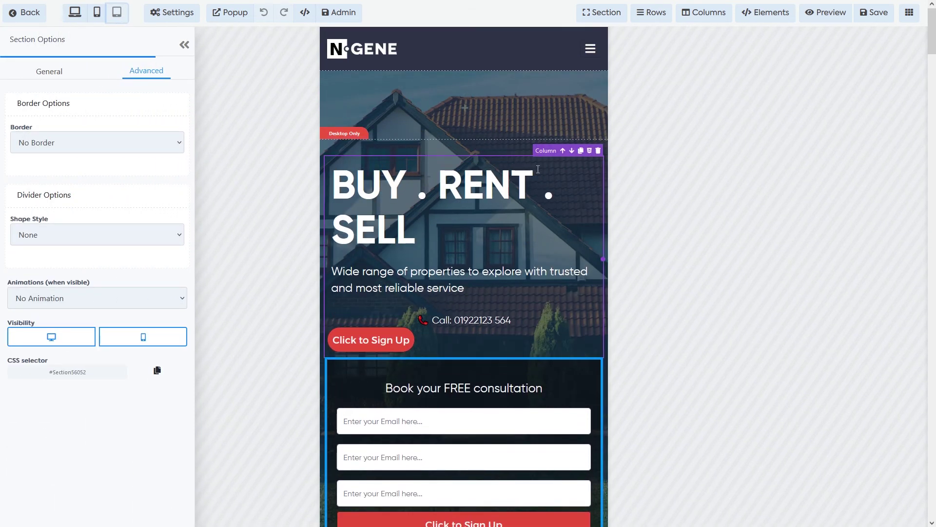
click(76, 14)
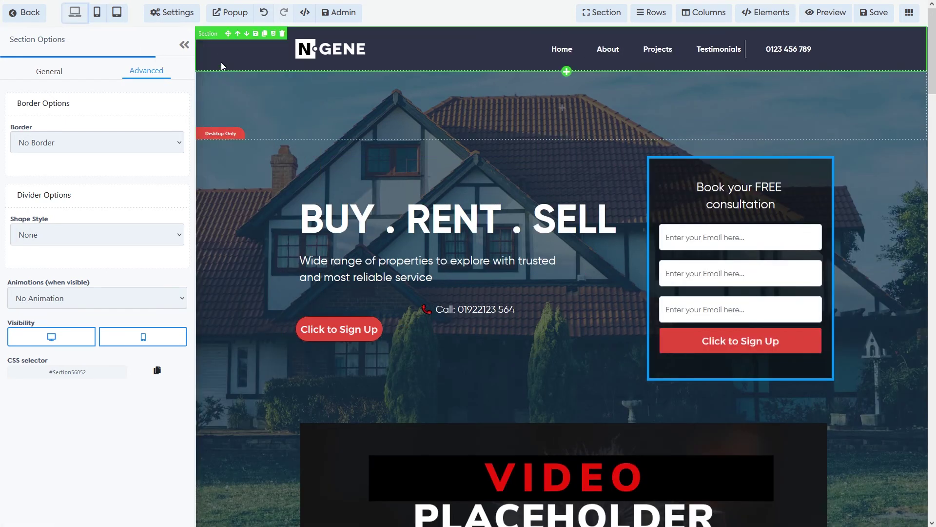
Review the opacity choices in the page's background settings and change the background color to a light blue.
click(182, 18)
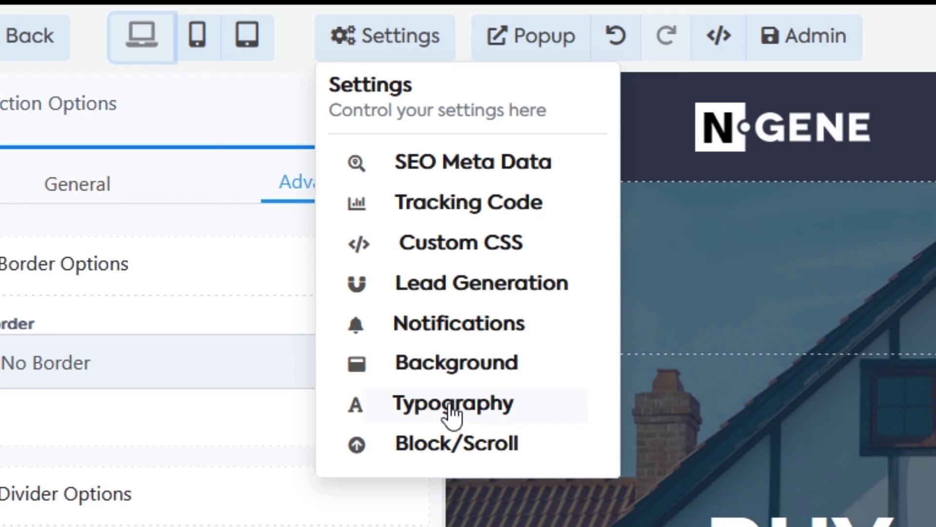
click(451, 453)
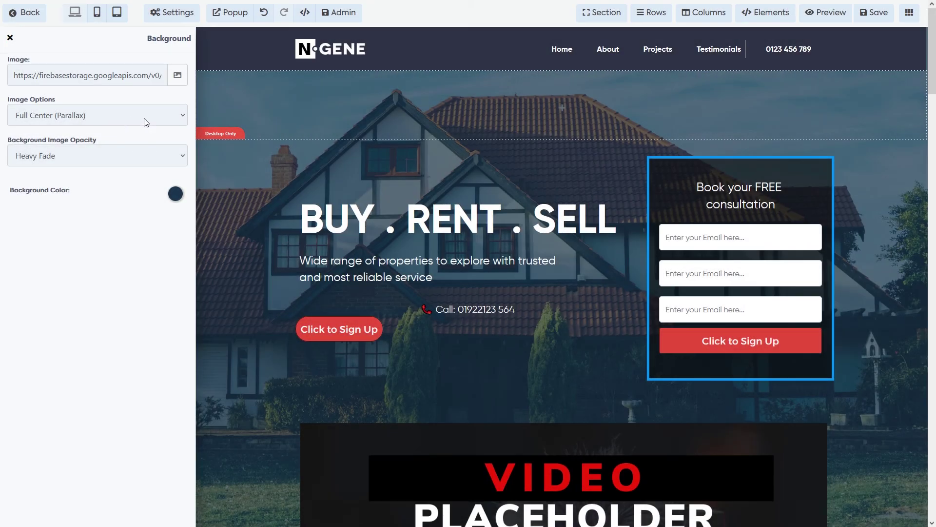
click(150, 156)
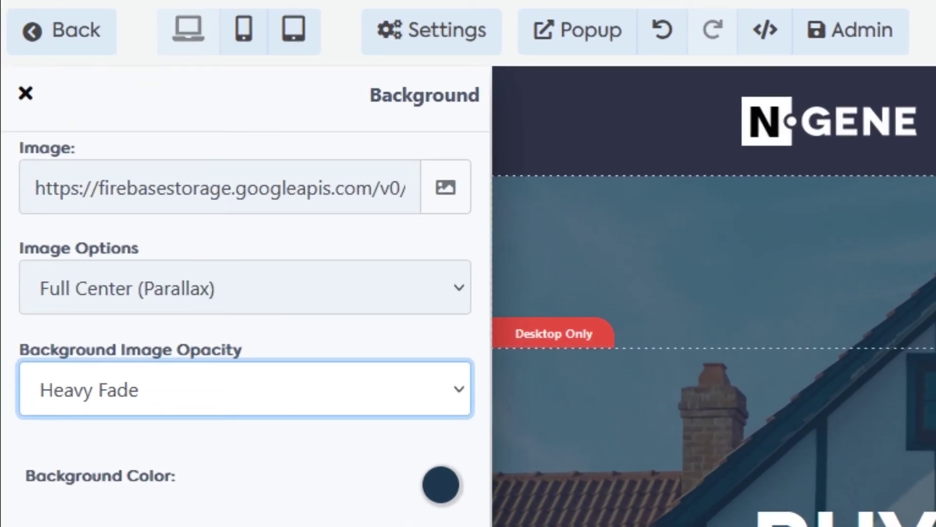
click(439, 493)
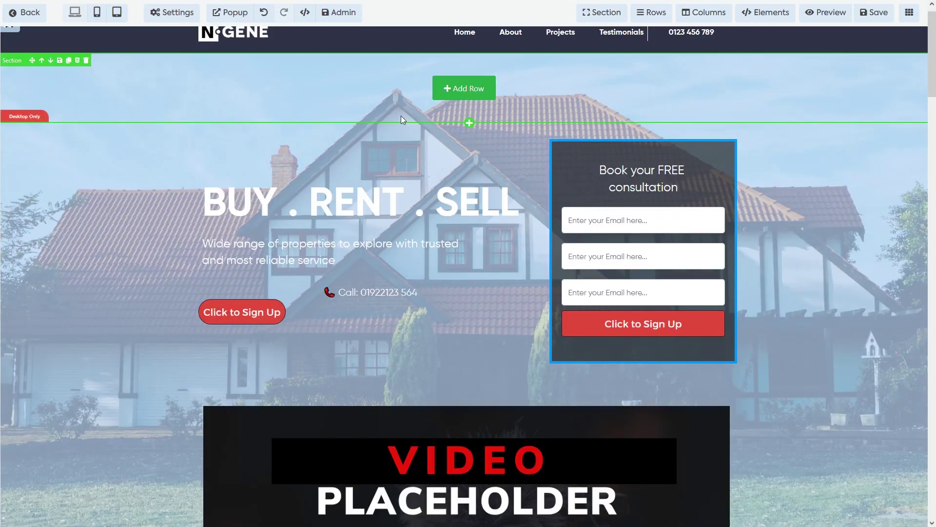
Save the page and look through its preview from the navigation header past the blue headline section.
scroll(447, 181, up, 1)
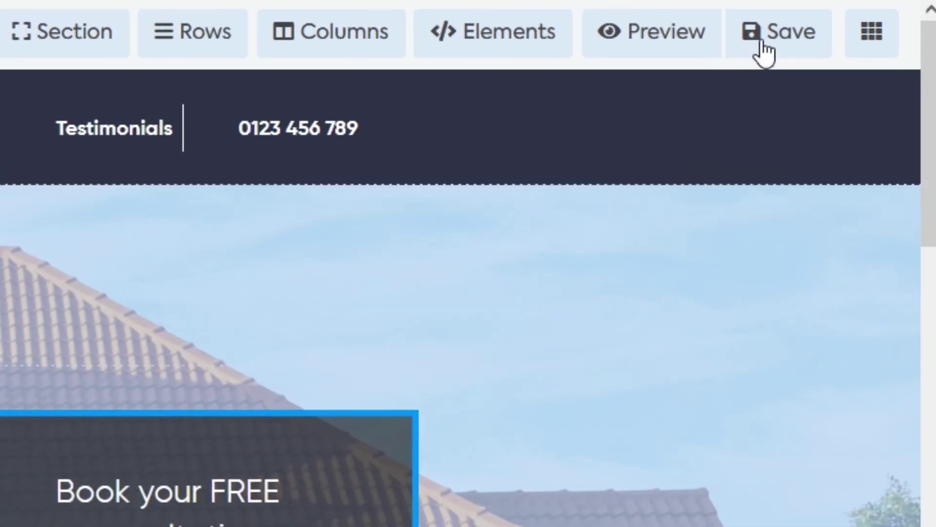
click(874, 13)
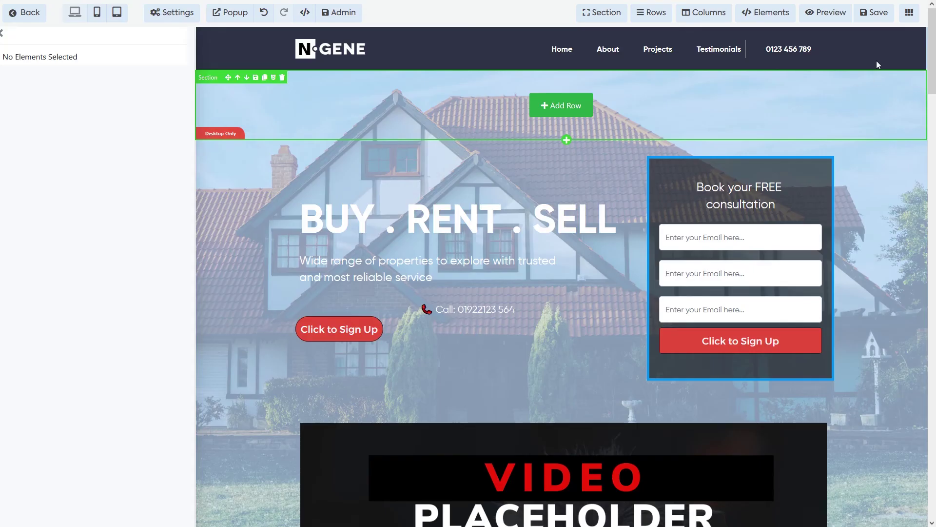
click(829, 12)
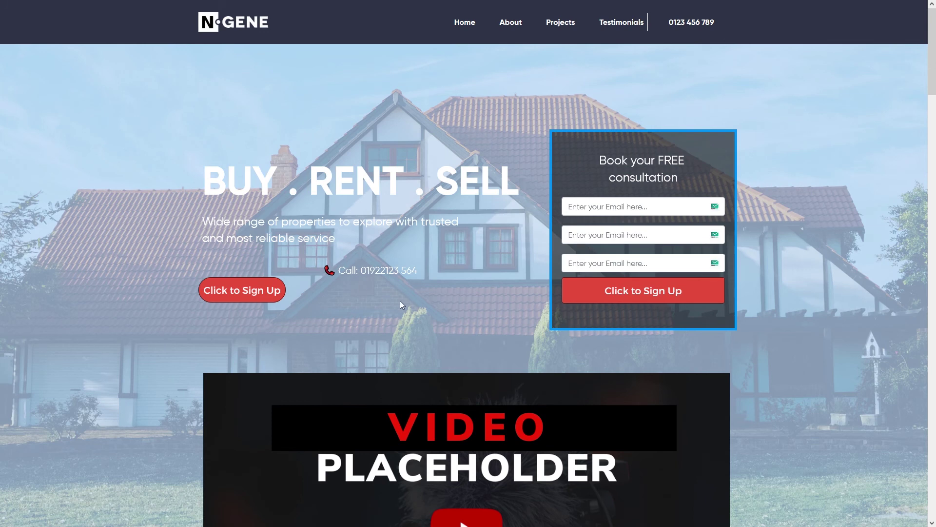
scroll(473, 282, down, 5)
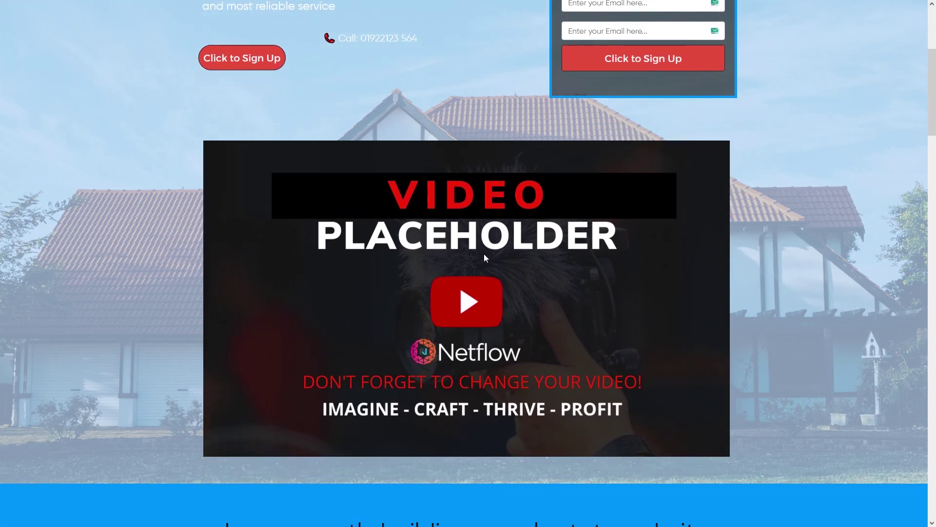
scroll(485, 257, down, 1)
scroll(479, 267, down, 2)
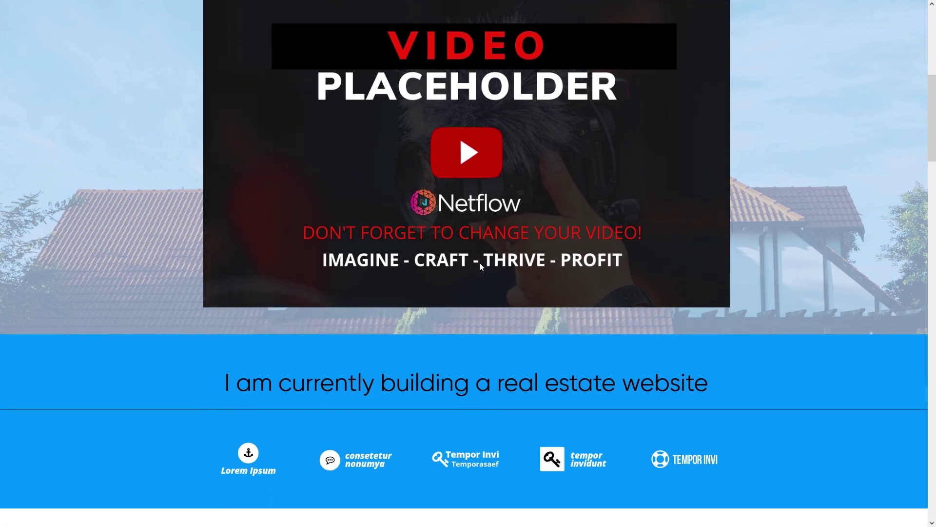
scroll(463, 363, down, 1)
scroll(517, 293, down, 2)
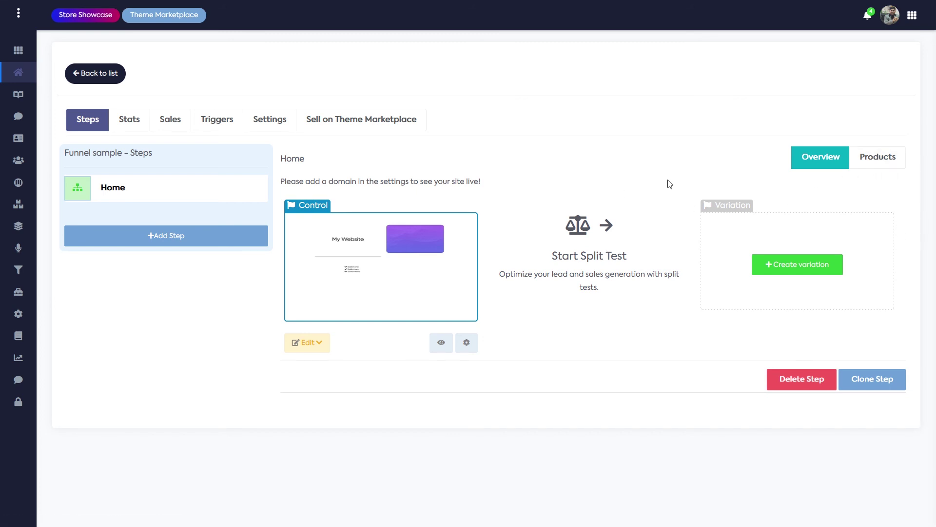
Examine the form for adding a one-time product to the Home step.
click(868, 166)
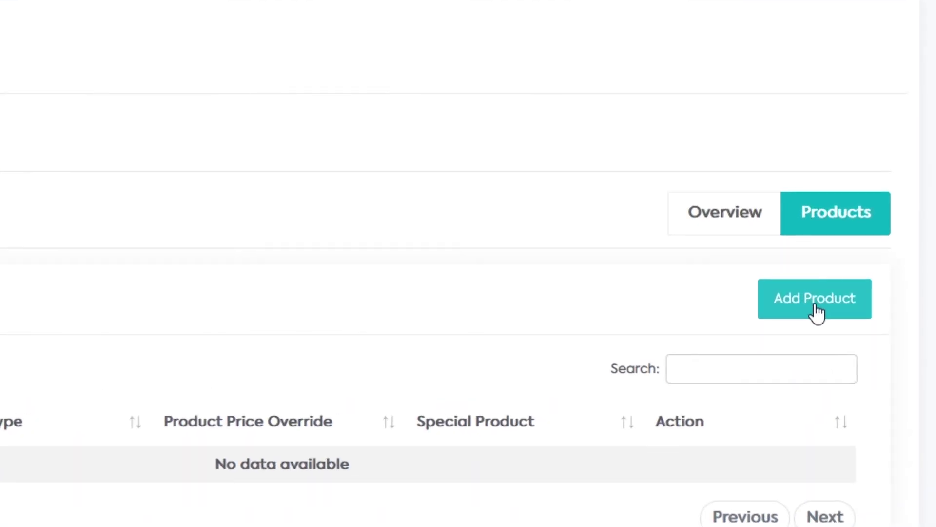
click(818, 312)
scroll(75, 439, down, 1)
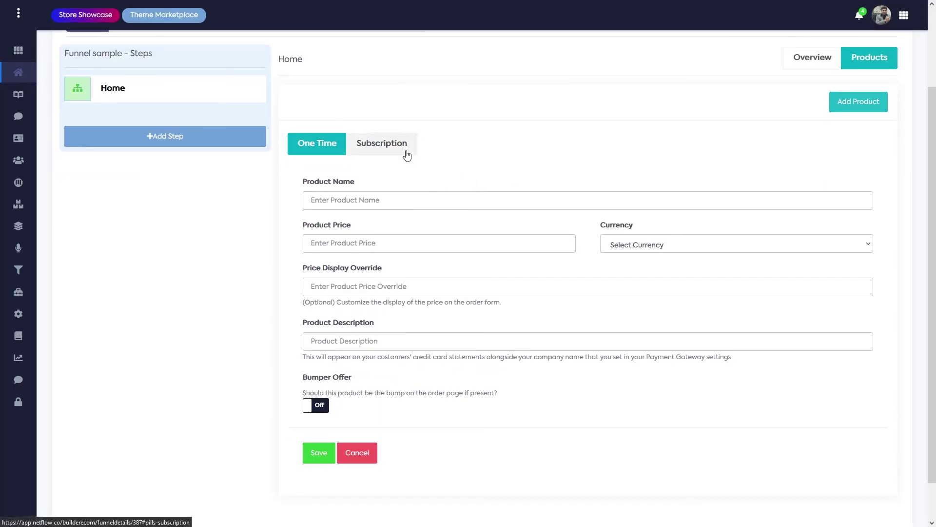
scroll(485, 232, down, 1)
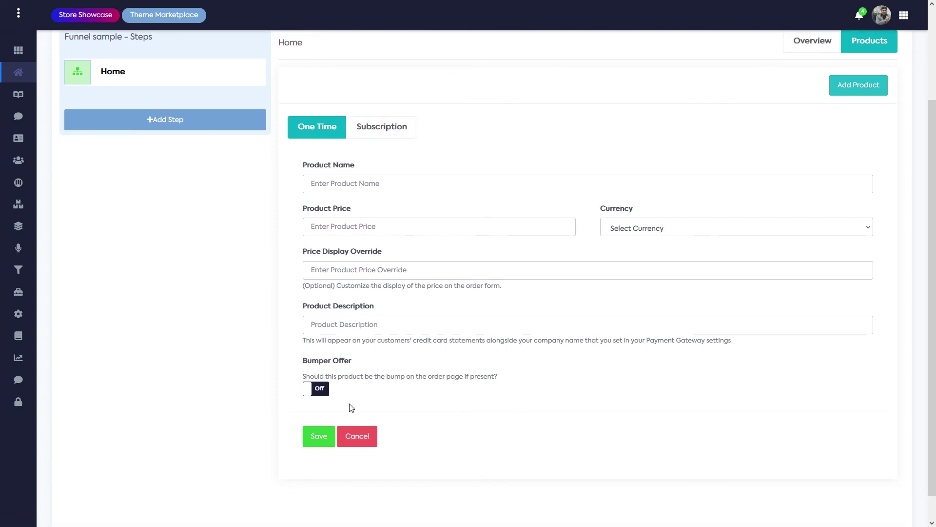
scroll(351, 409, down, 1)
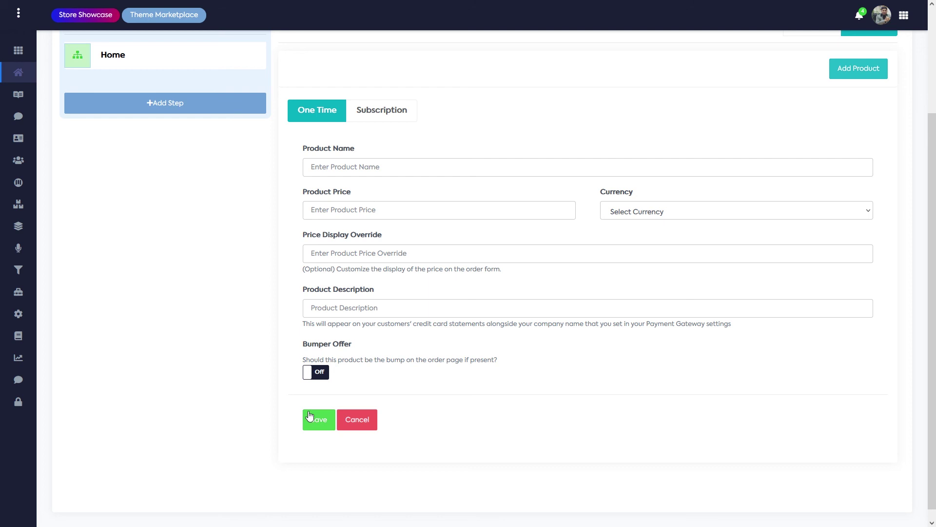
click(309, 415)
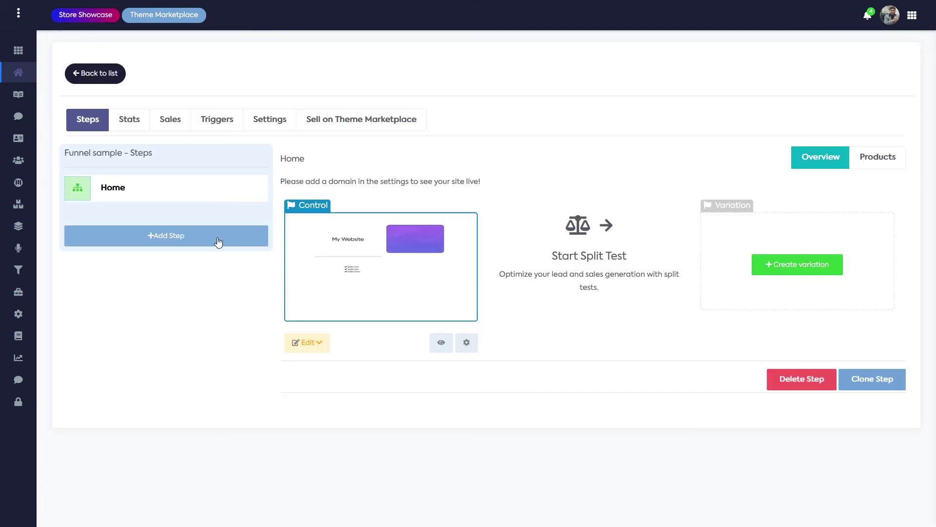
Add a step named "2nd page" to the funnel and try to reorder it relative to Home.
click(160, 245)
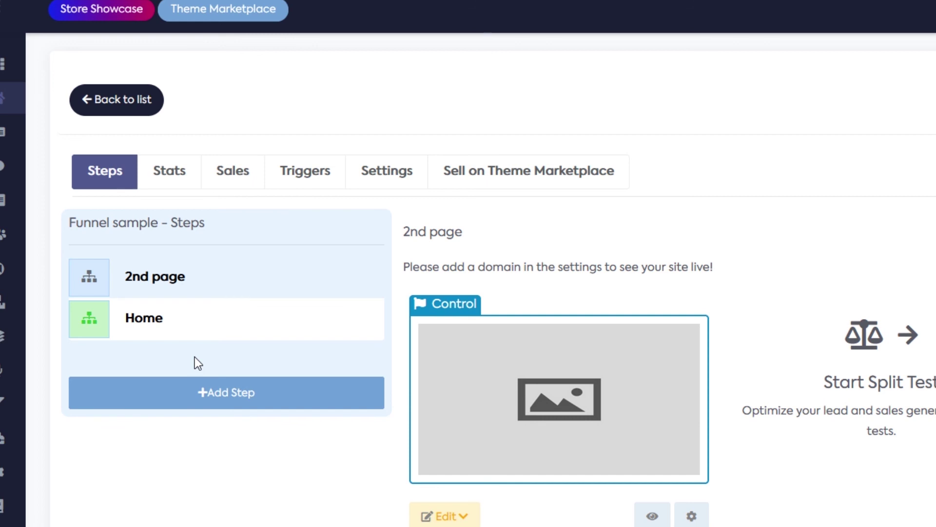
drag(214, 256, 174, 328)
drag(169, 280, 167, 314)
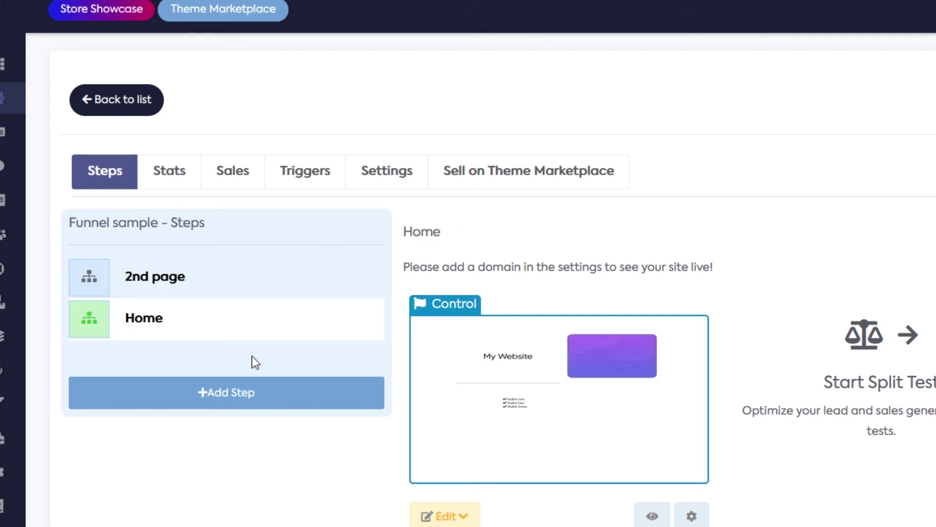
Delete the "2nd page" step from the funnel.
click(183, 280)
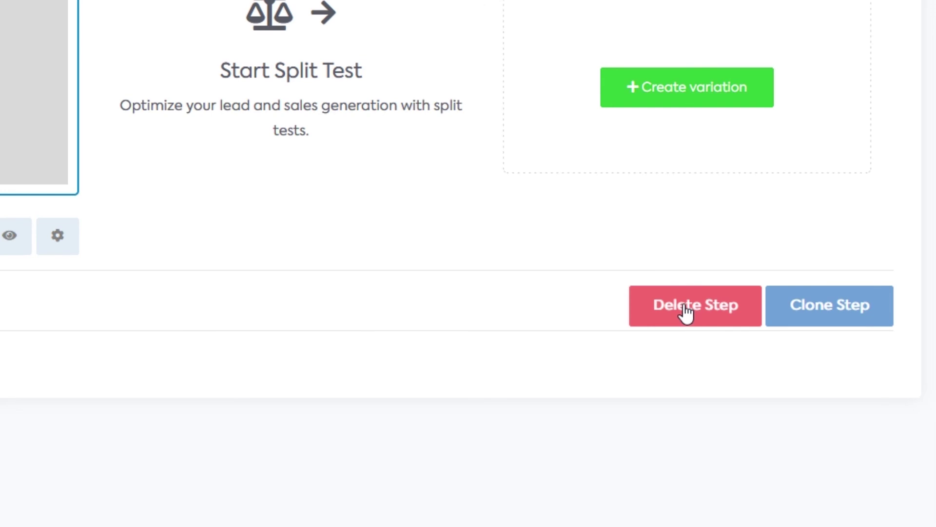
click(684, 305)
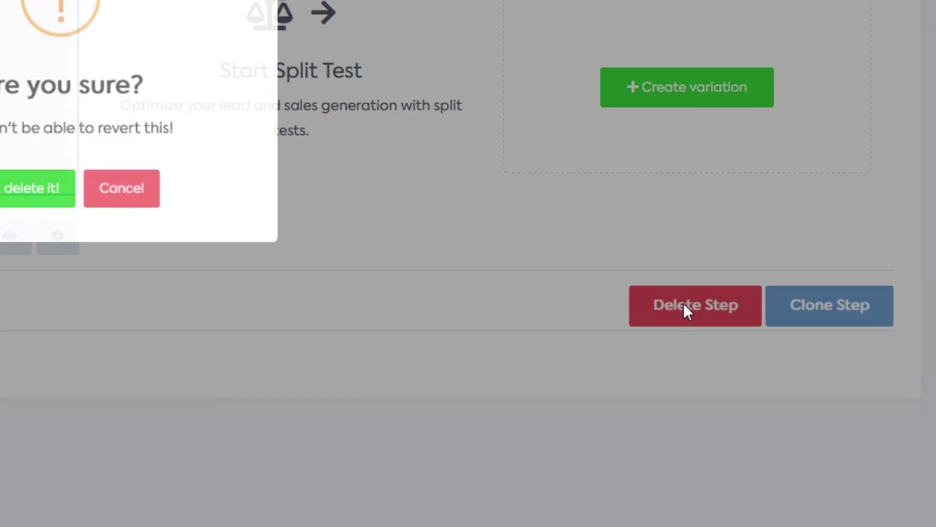
click(24, 200)
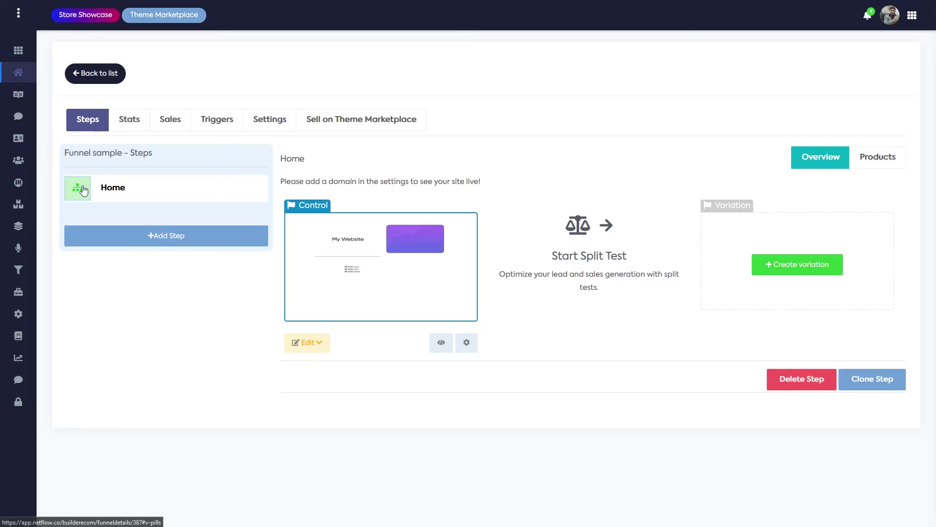
Return to the funnel list and check the number of steps in "Funnel sample".
click(875, 383)
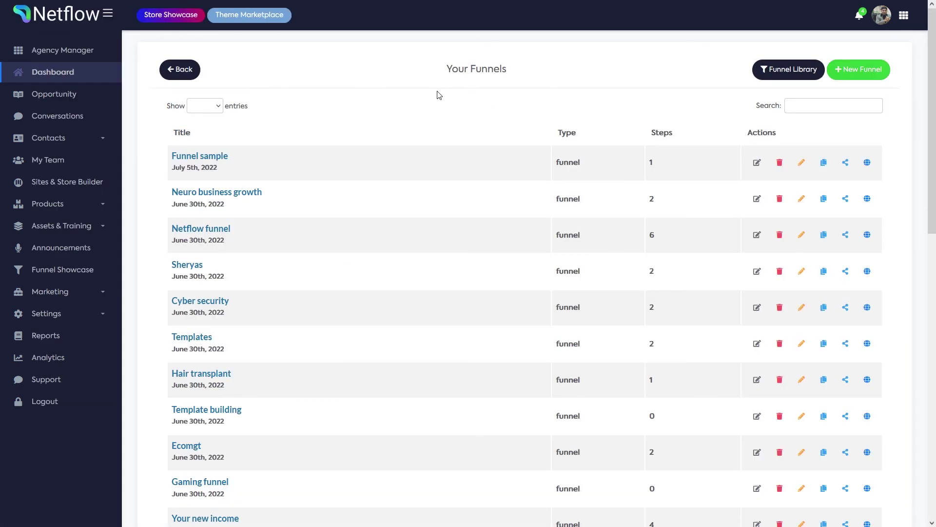
double_click(652, 163)
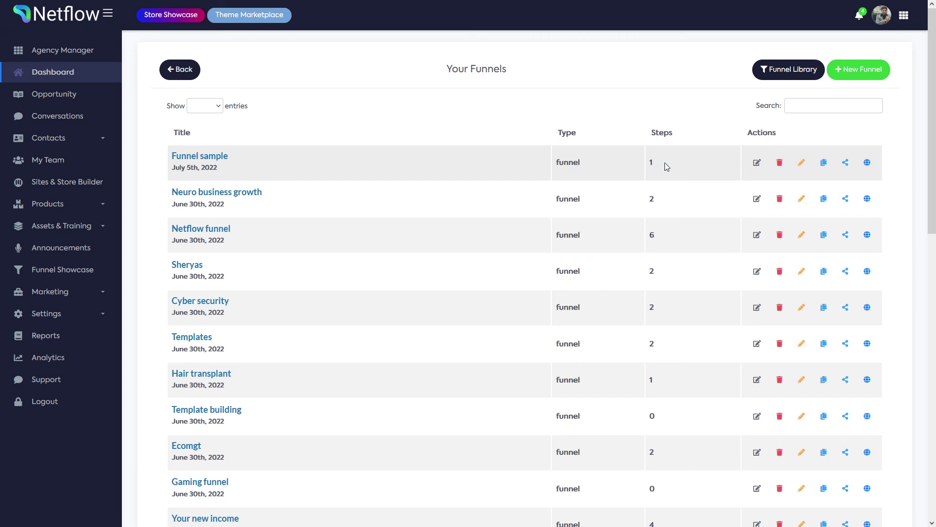